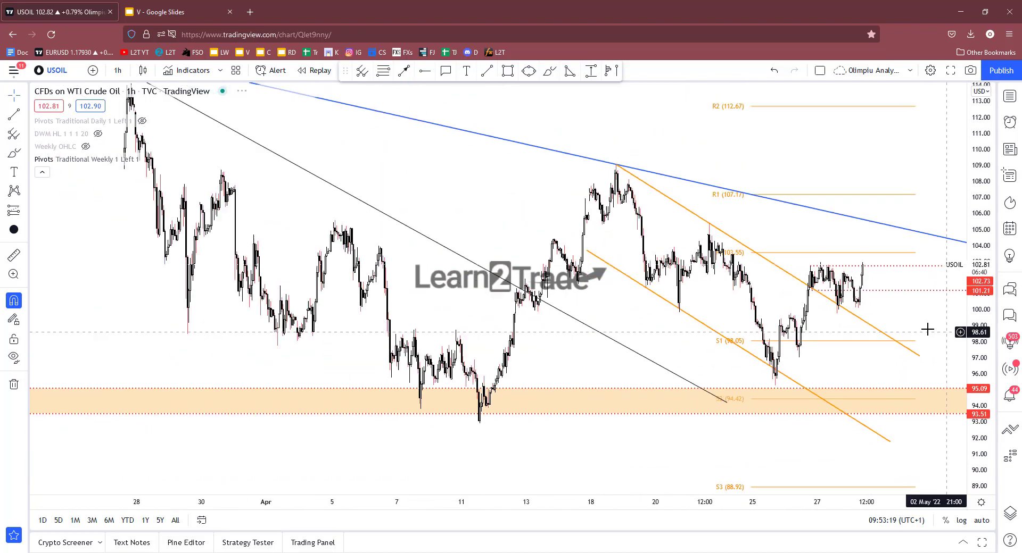
Add a horizontal ray starting on 18 April below the recent price range and set its price to 100.00
{"action": "scroll", "coordinate": [927, 334], "scroll_direction": "up", "scroll_amount": 6}
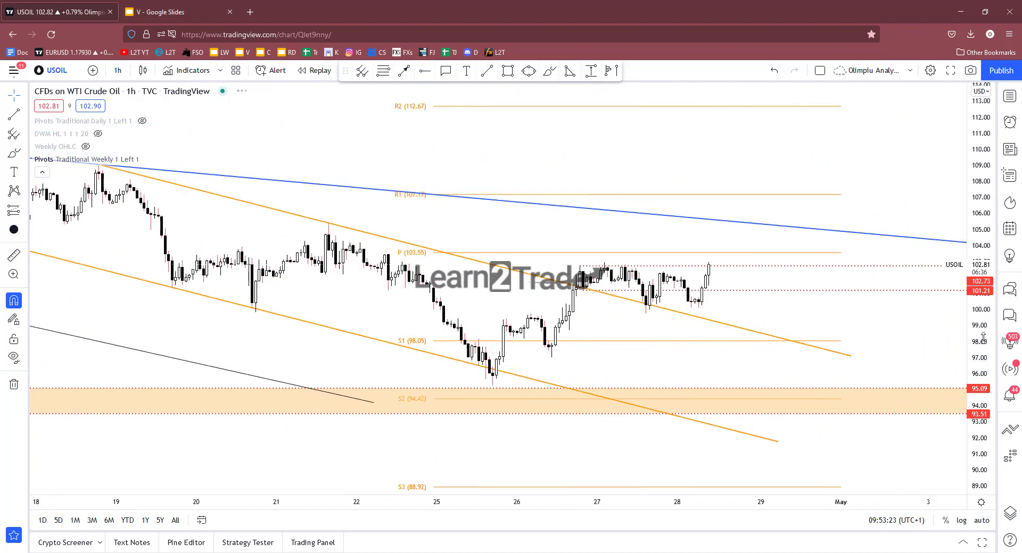
{"action": "left_click_drag", "start_coordinate": [983, 338], "coordinate": [983, 126]}
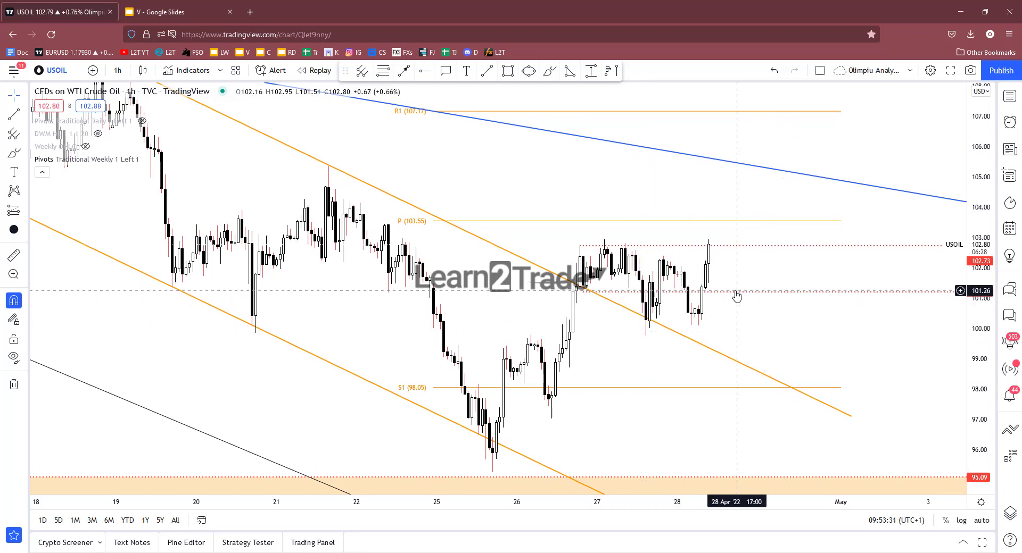
{"action": "scroll", "coordinate": [753, 324], "scroll_direction": "down", "scroll_amount": 5}
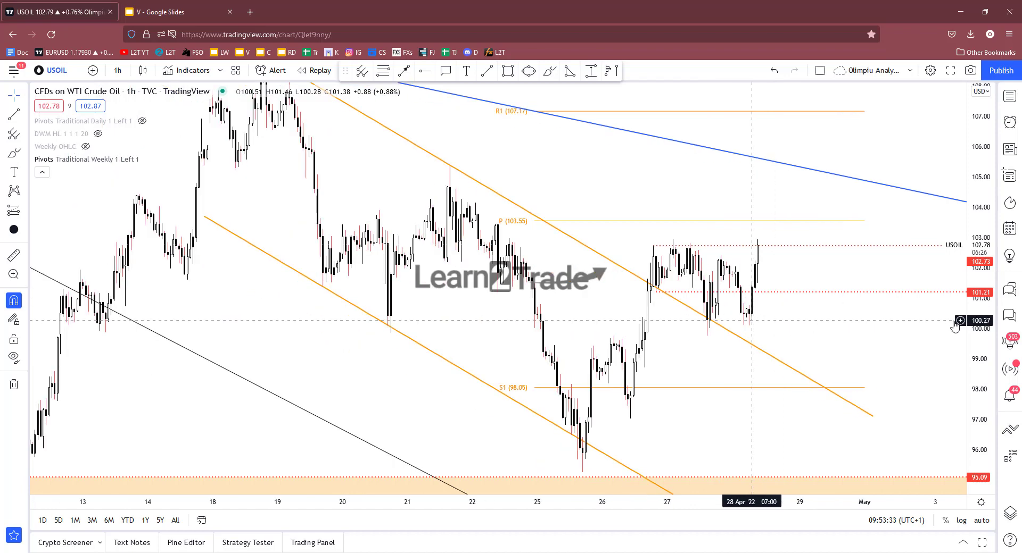
{"action": "scroll", "coordinate": [863, 312], "scroll_direction": "down", "scroll_amount": 3}
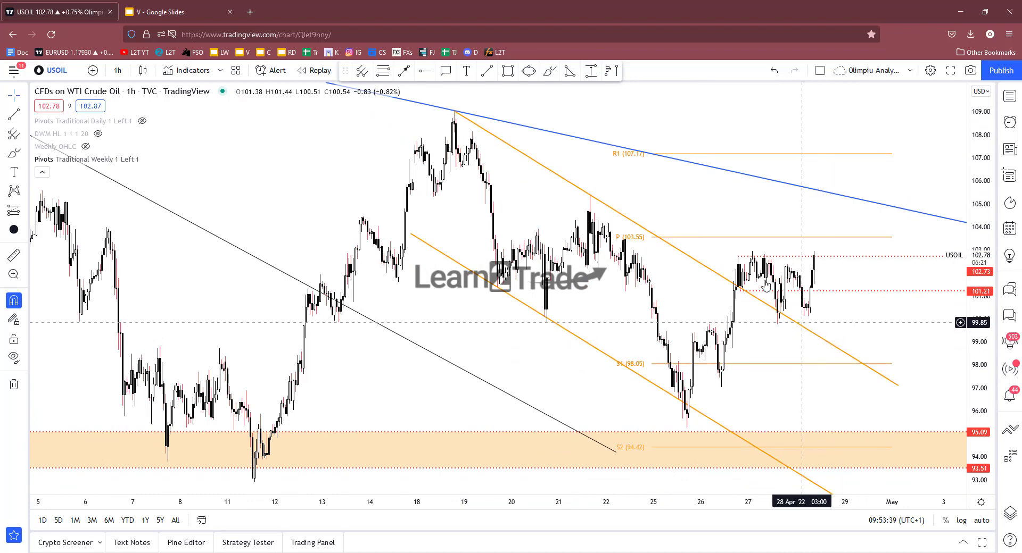
{"action": "left_click", "coordinate": [771, 308]}
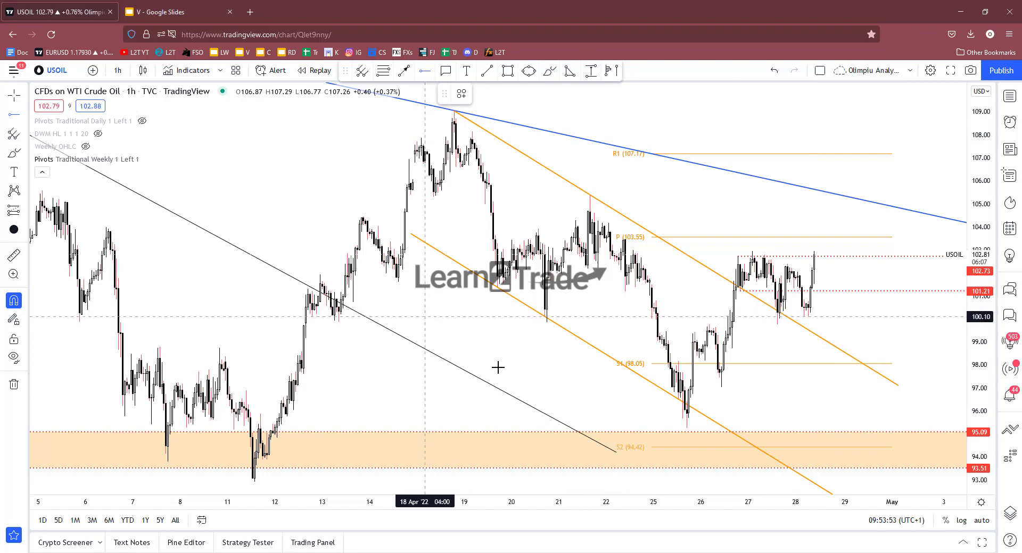
{"action": "left_click", "coordinate": [424, 317]}
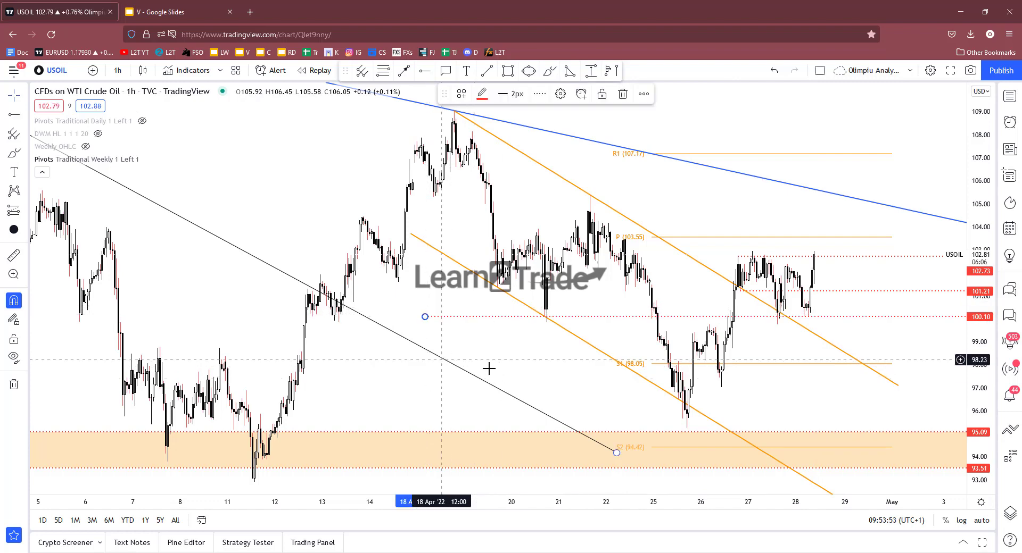
{"action": "double_click", "coordinate": [553, 317]}
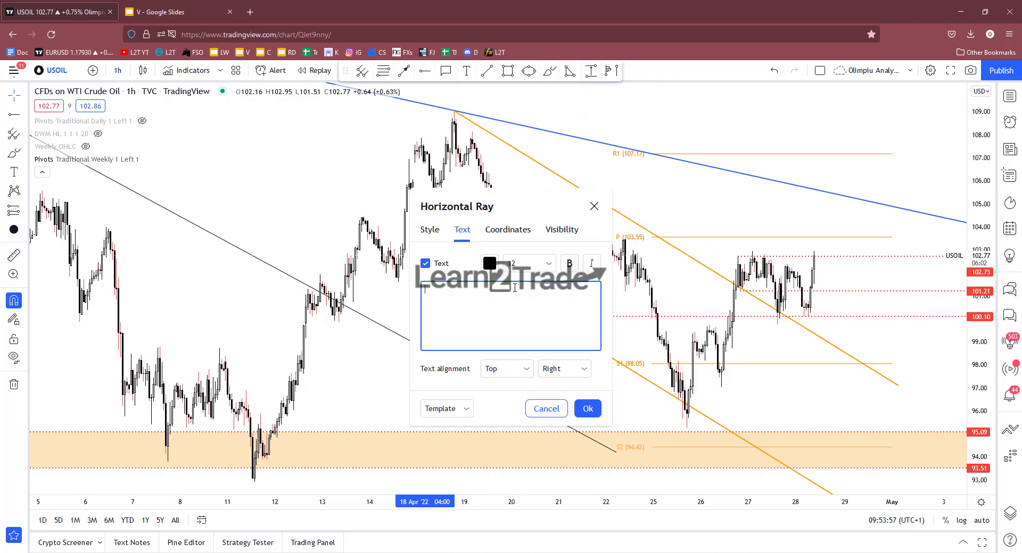
{"action": "left_click", "coordinate": [509, 232]}
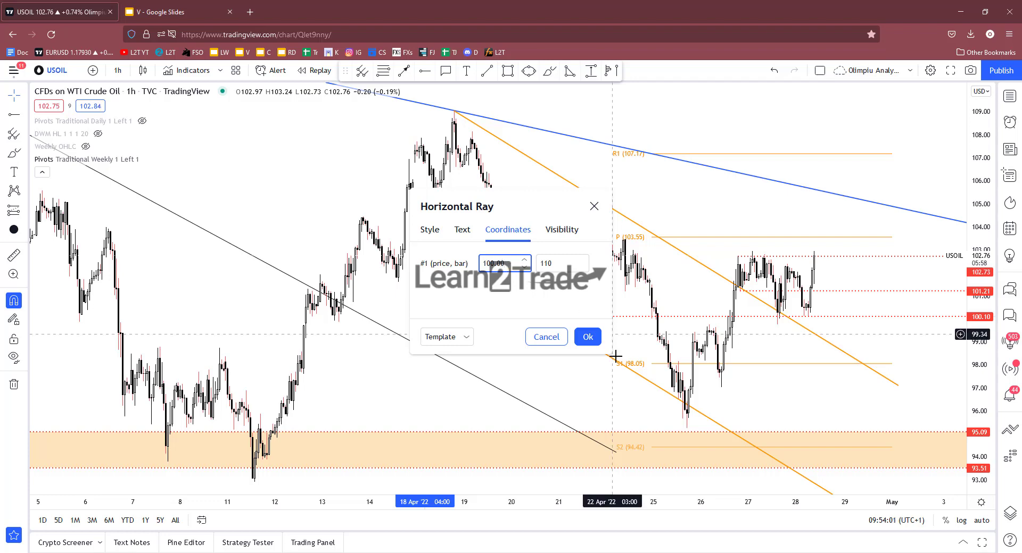
{"action": "left_click", "coordinate": [587, 337]}
{"action": "left_click", "coordinate": [843, 445]}
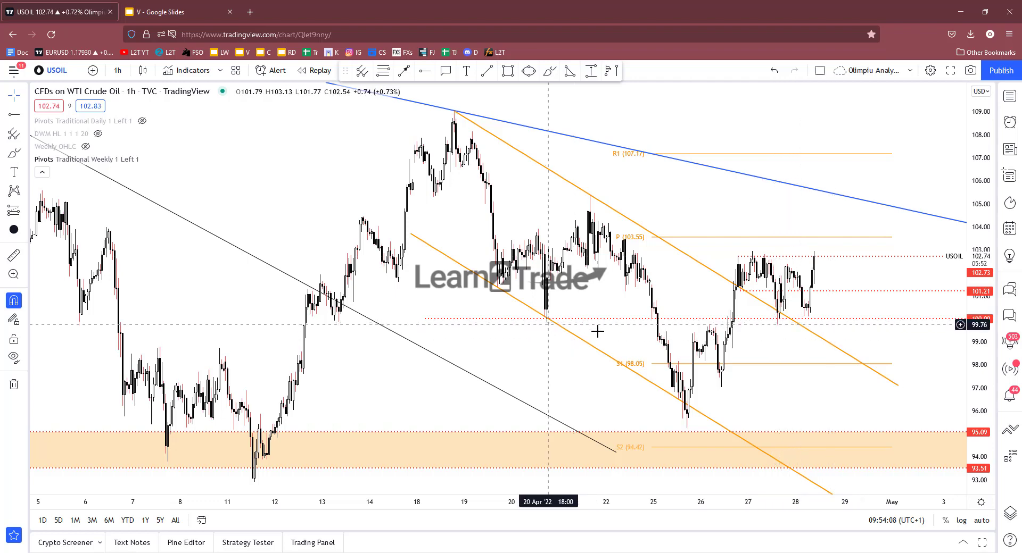
Add horizontal rays from the 20 April swing low at 99.85 and the 27 April swing high at 102.95
{"action": "left_click", "coordinate": [545, 324]}
{"action": "left_click", "coordinate": [624, 430]}
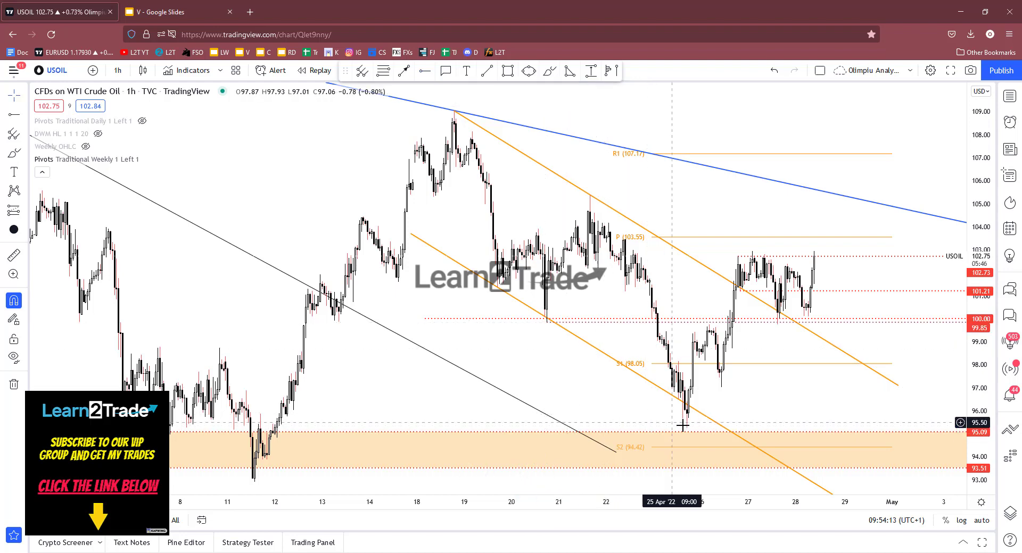
{"action": "left_click_drag", "start_coordinate": [977, 371], "coordinate": [977, 339]}
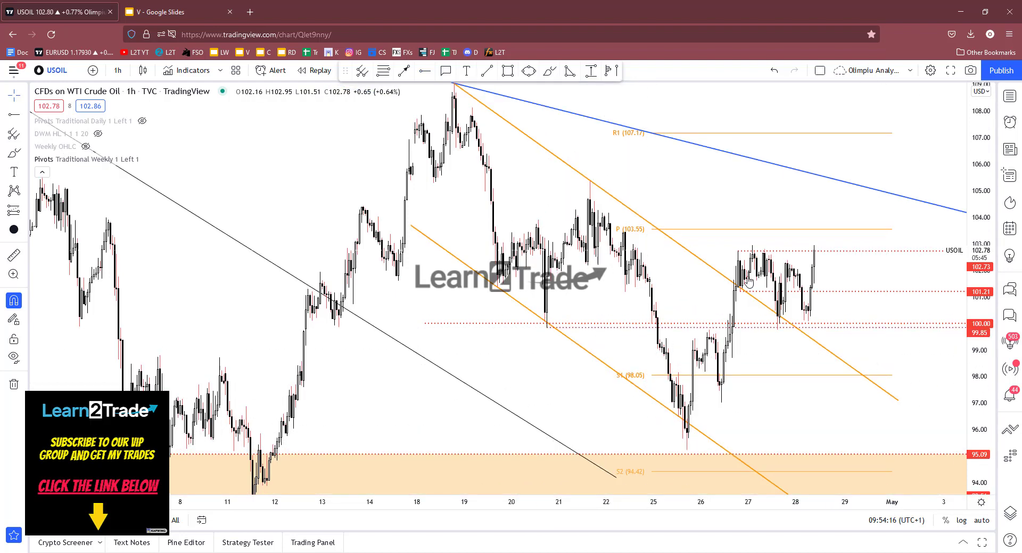
{"action": "scroll", "coordinate": [850, 317], "scroll_direction": "up", "scroll_amount": 2}
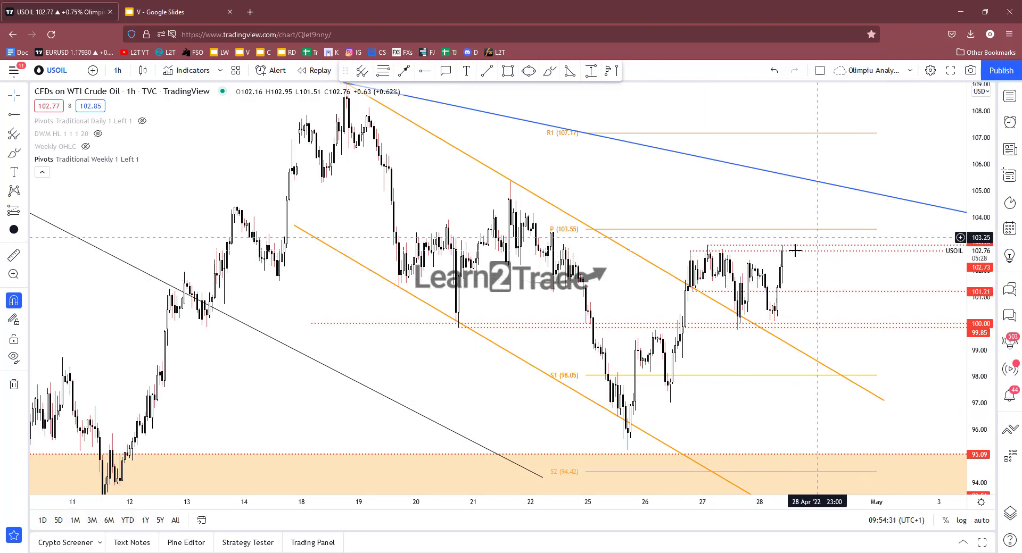
Delete the long black descending trendline that starts on 8 March
{"action": "scroll", "coordinate": [939, 303], "scroll_direction": "down", "scroll_amount": 3}
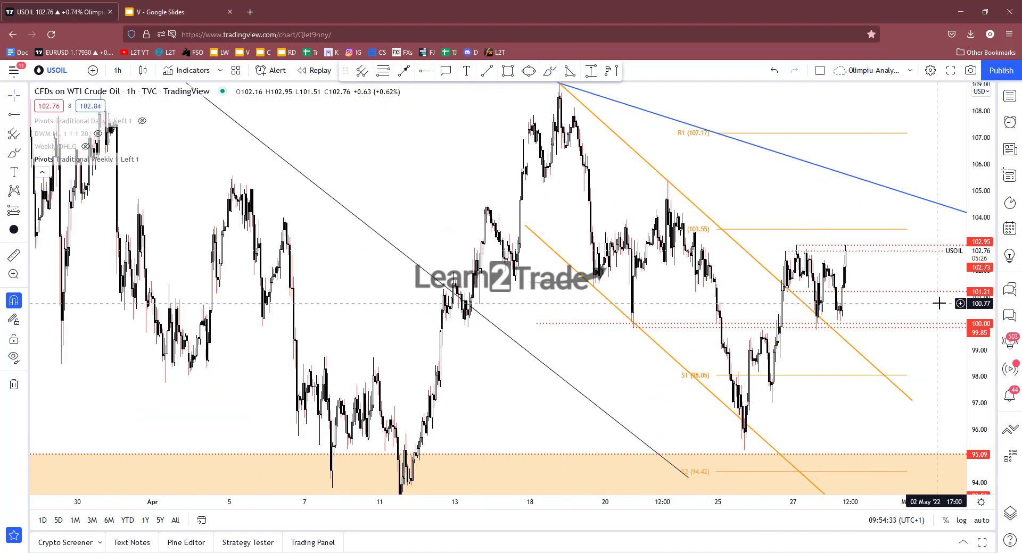
{"action": "scroll", "coordinate": [939, 303], "scroll_direction": "down", "scroll_amount": 5}
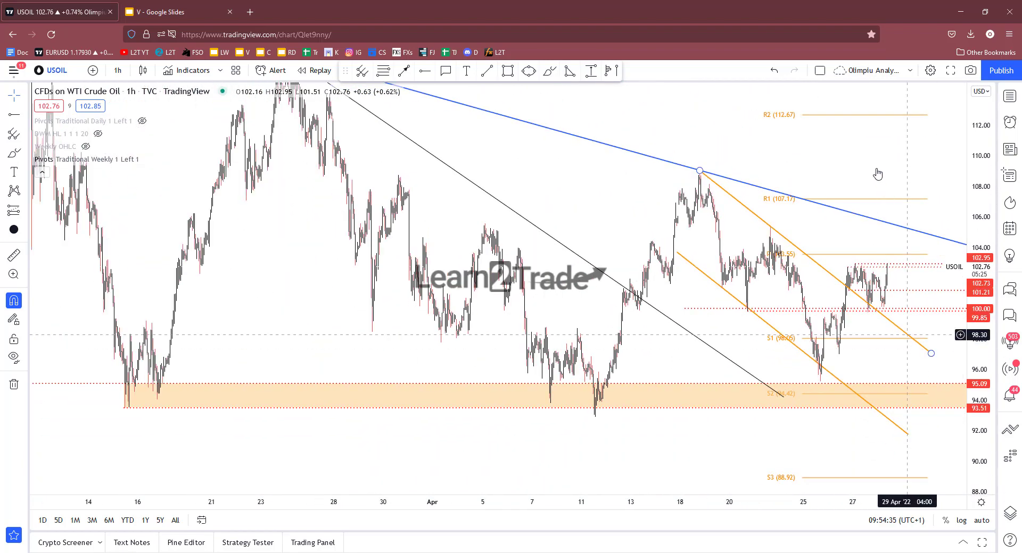
{"action": "scroll", "coordinate": [878, 174], "scroll_direction": "down", "scroll_amount": 2}
{"action": "left_click_drag", "start_coordinate": [873, 167], "coordinate": [657, 234]}
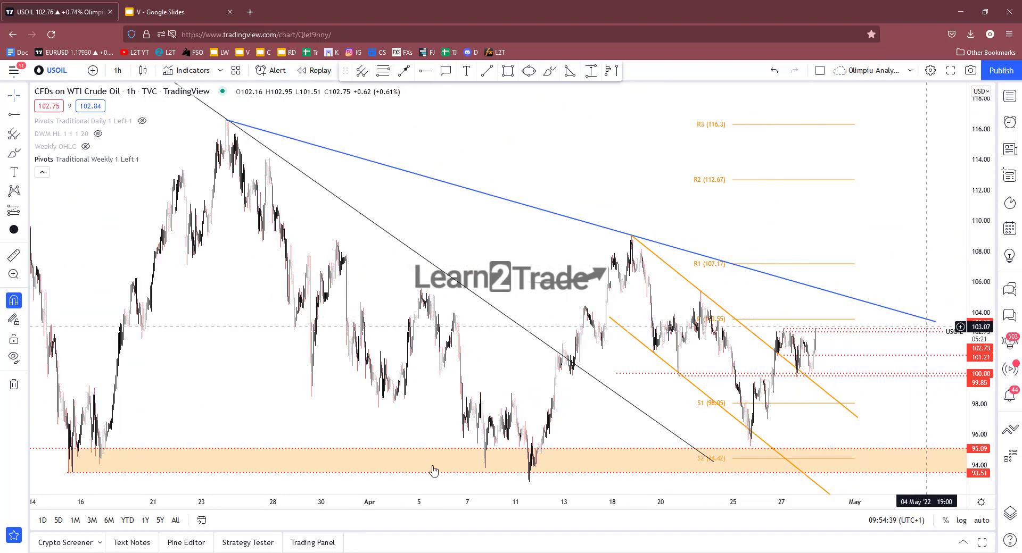
{"action": "scroll", "coordinate": [949, 253], "scroll_direction": "down", "scroll_amount": 3}
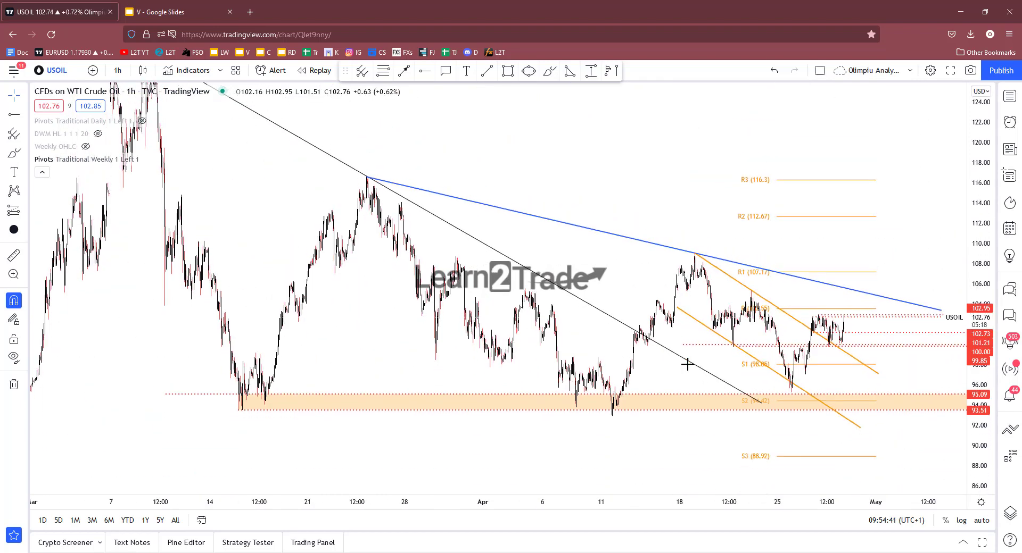
{"action": "scroll", "coordinate": [611, 274], "scroll_direction": "down", "scroll_amount": 2}
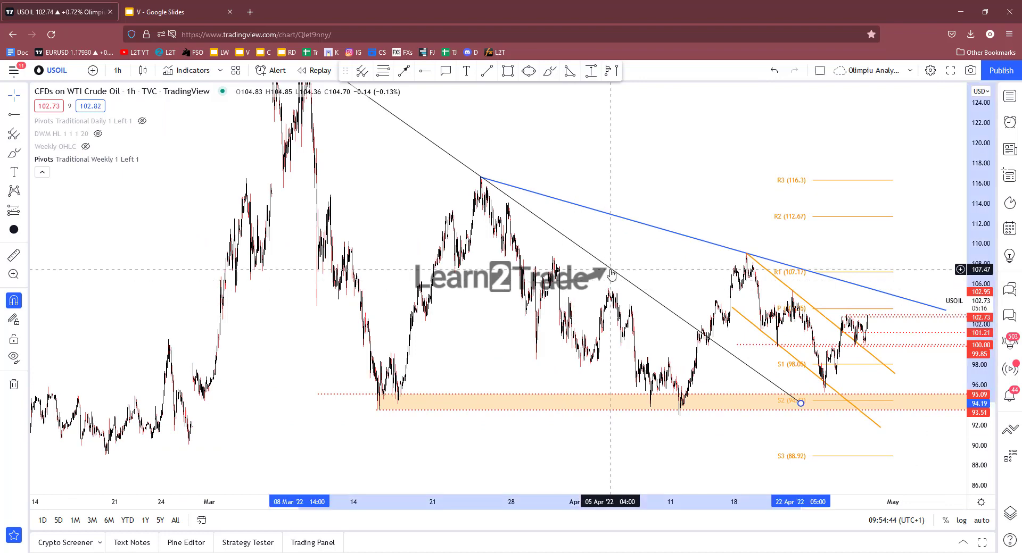
{"action": "key", "text": "Delete"}
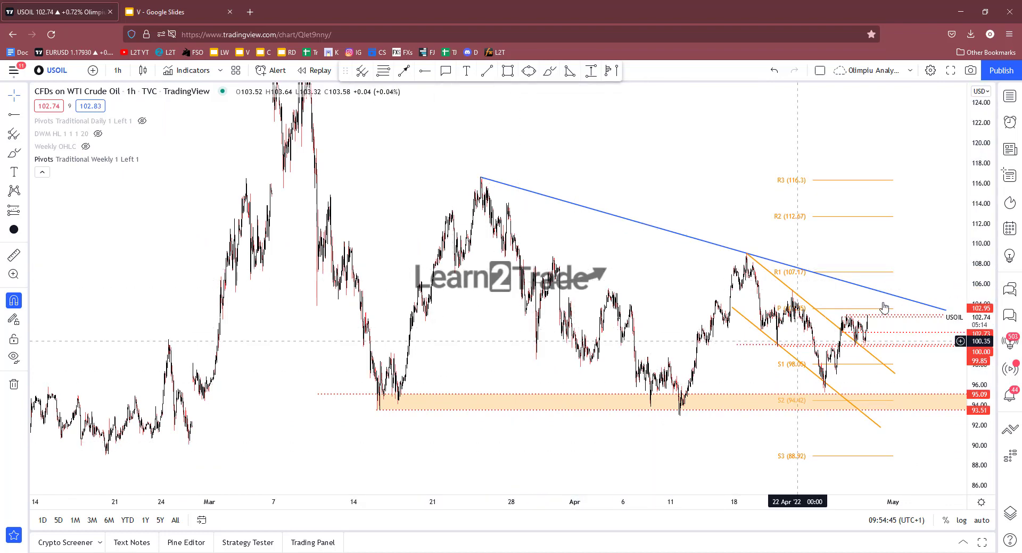
Extend the blue descending trendline along its slope to about 16 May
{"action": "left_click_drag", "start_coordinate": [825, 239], "coordinate": [718, 230]}
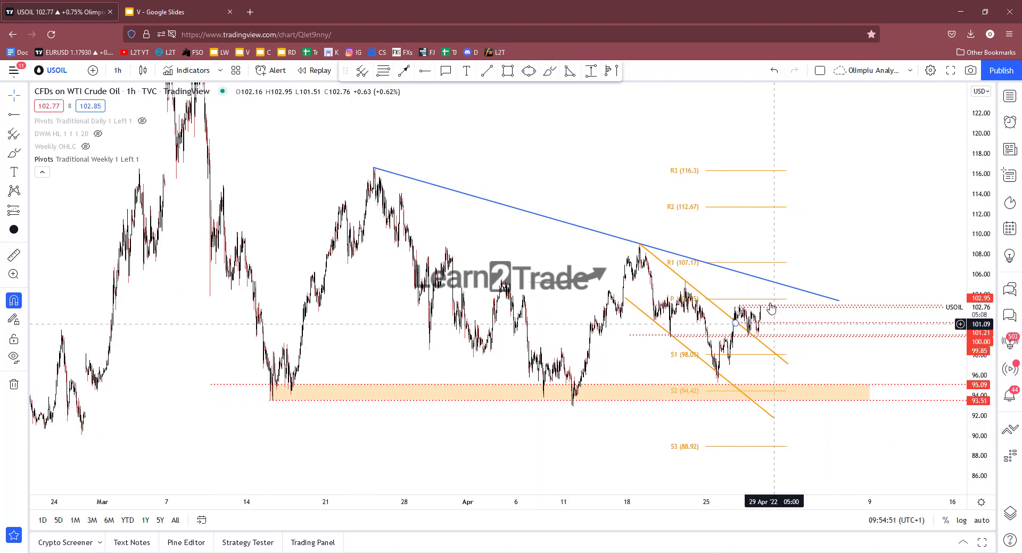
{"action": "left_click_drag", "start_coordinate": [839, 302], "coordinate": [948, 331]}
{"action": "left_click", "coordinate": [876, 278]}
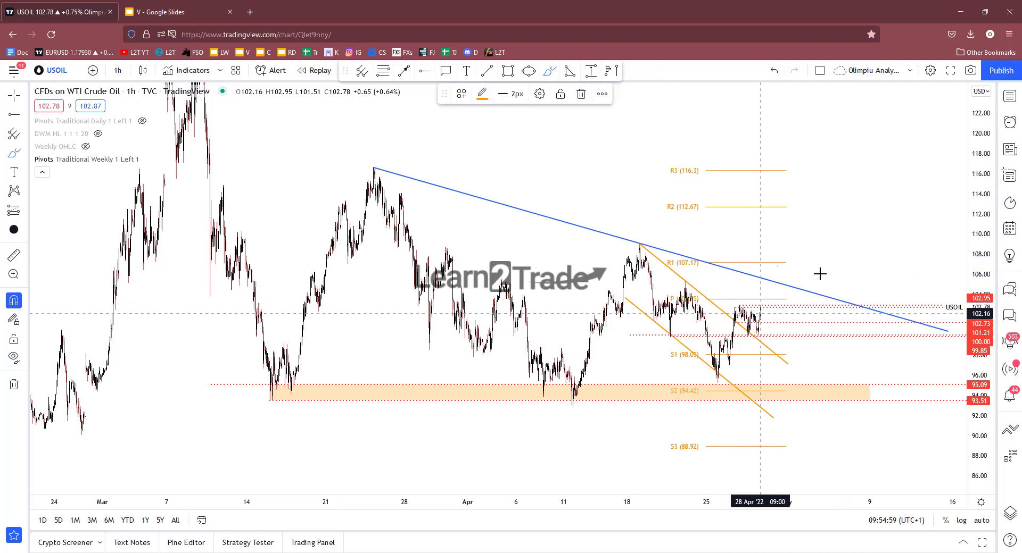
Sketch a freehand price path from the latest candle through the blue trendline up to about 120, and delete it
{"action": "mouse_move", "coordinate": [764, 306]}
{"action": "left_mouse_down"}
{"action": "mouse_move", "coordinate": [820, 275]}
{"action": "mouse_move", "coordinate": [893, 178]}
{"action": "mouse_move", "coordinate": [838, 146]}
{"action": "left_mouse_up"}
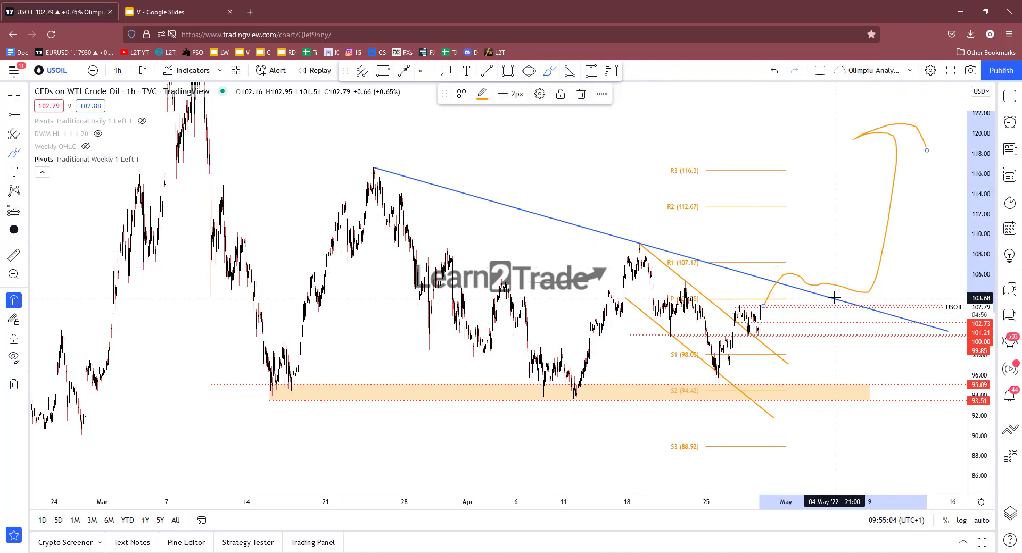
{"action": "key", "text": "Delete"}
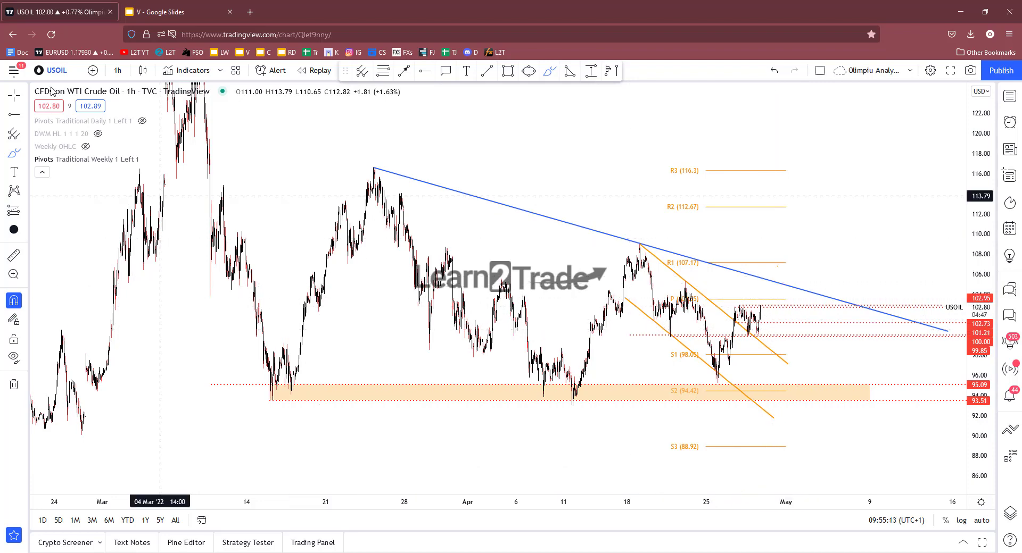
Draw a pitchfork from the 20 April low through the 21 April high to the 25 April low
{"action": "scroll", "coordinate": [853, 417], "scroll_direction": "up", "scroll_amount": 5}
{"action": "left_click_drag", "start_coordinate": [979, 468], "coordinate": [979, 356]}
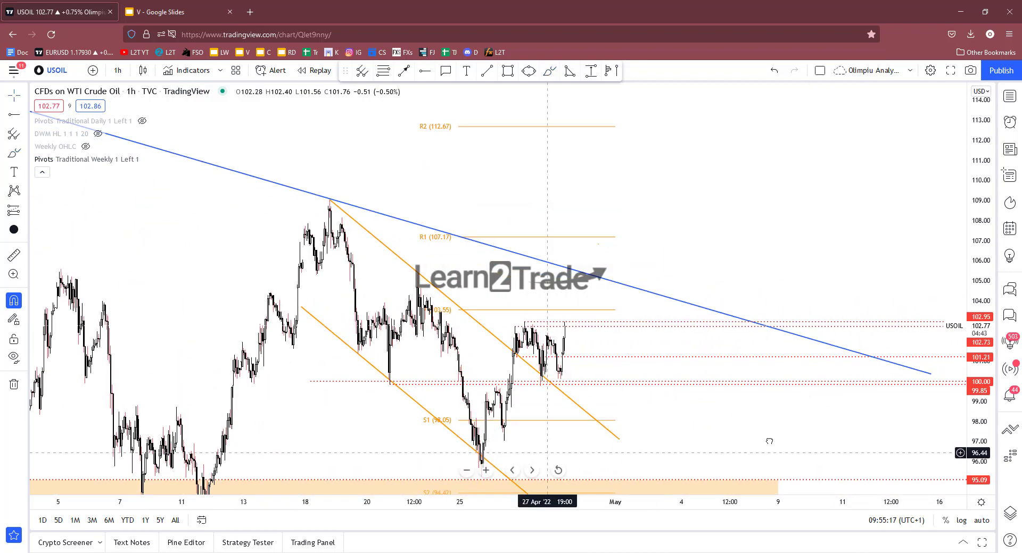
{"action": "left_click_drag", "start_coordinate": [769, 442], "coordinate": [958, 377]}
{"action": "scroll", "coordinate": [585, 431], "scroll_direction": "up", "scroll_amount": 4}
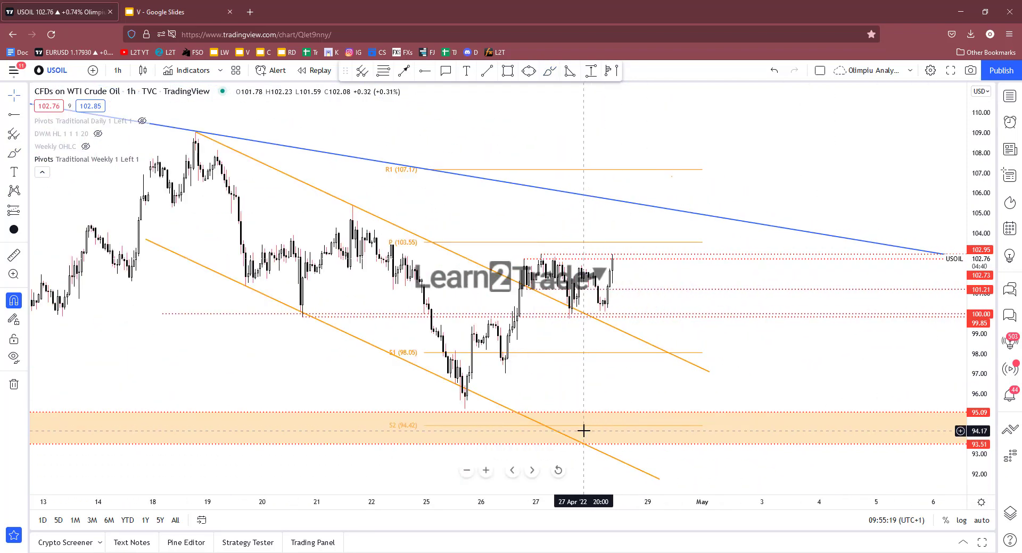
{"action": "left_click_drag", "start_coordinate": [310, 385], "coordinate": [518, 408]}
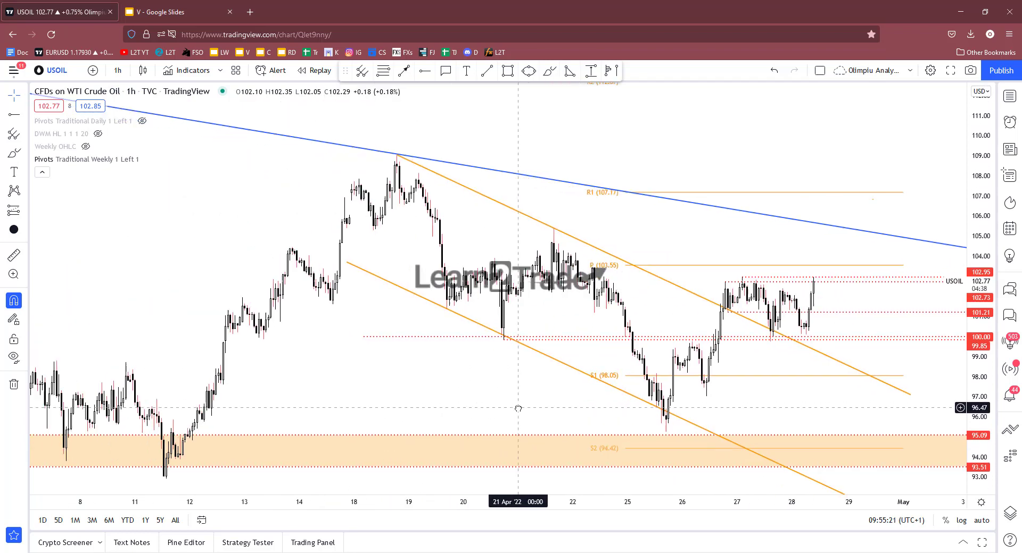
{"action": "left_click", "coordinate": [361, 70]}
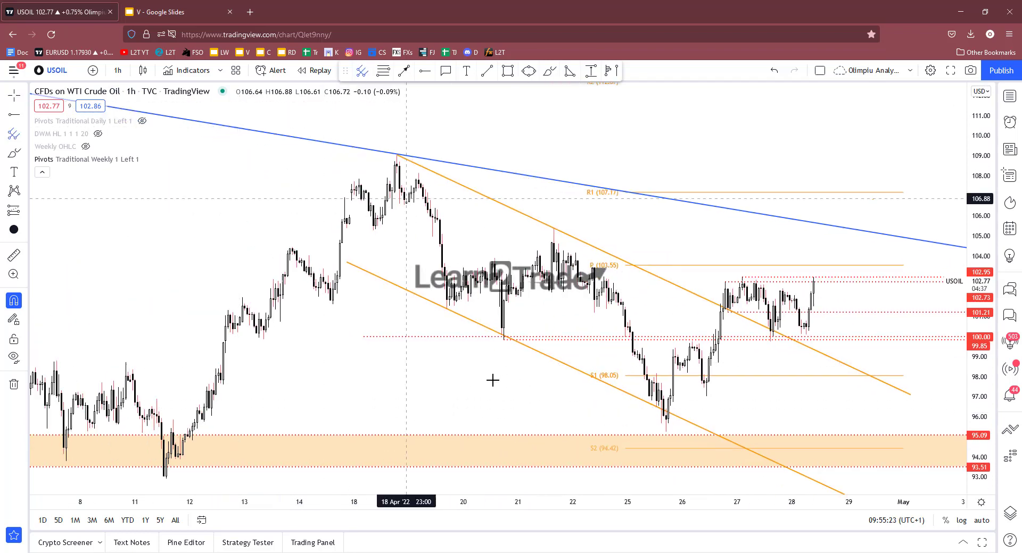
{"action": "left_click", "coordinate": [503, 350]}
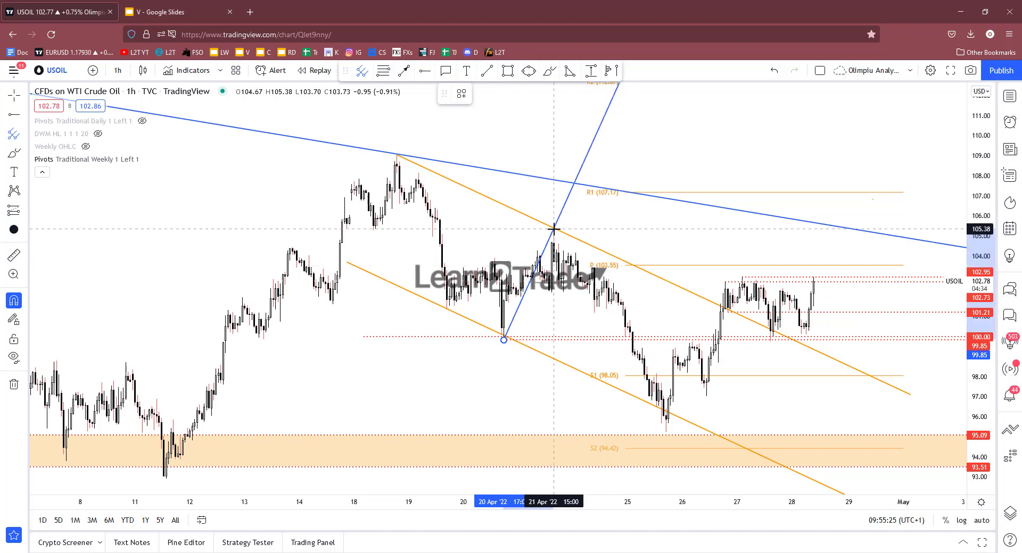
{"action": "left_click", "coordinate": [553, 229]}
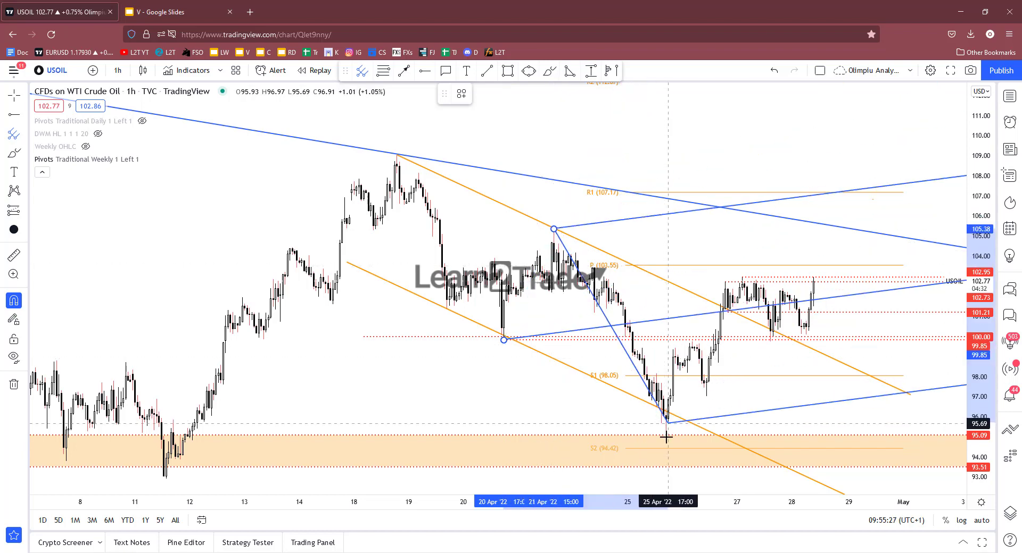
{"action": "left_click", "coordinate": [666, 437]}
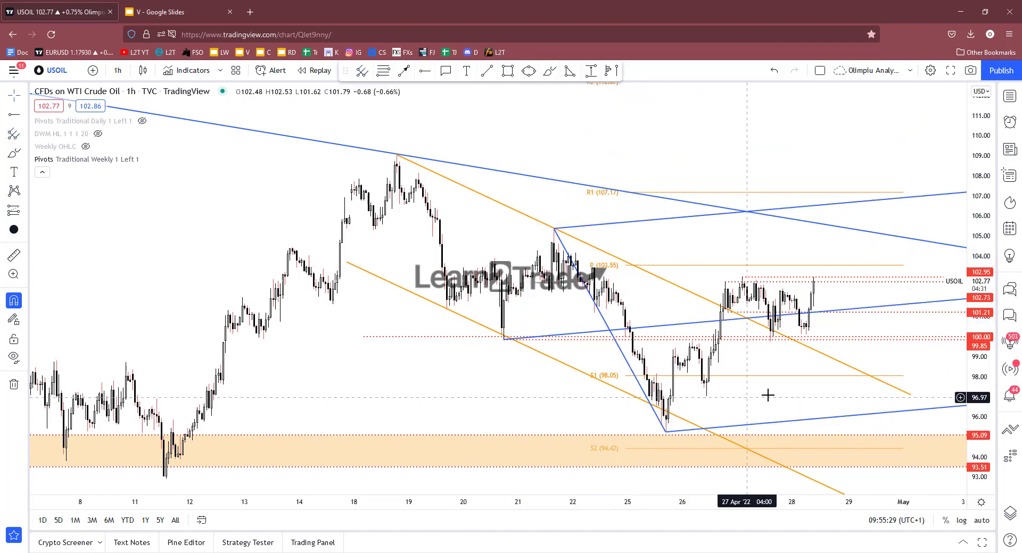
Change the pitchfork's line color from blue to teal green
{"action": "left_click_drag", "start_coordinate": [752, 399], "coordinate": [670, 410]}
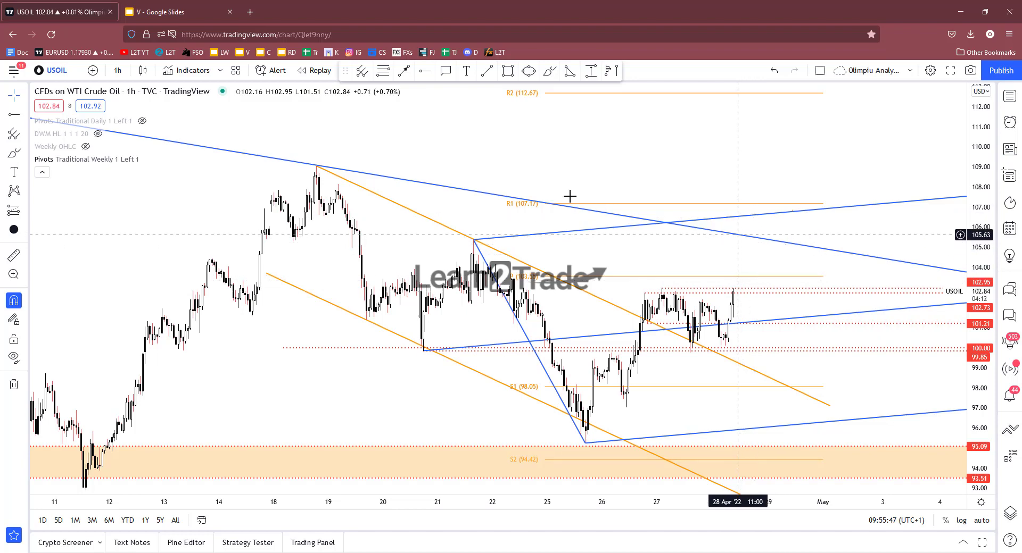
{"action": "left_click", "coordinate": [593, 231]}
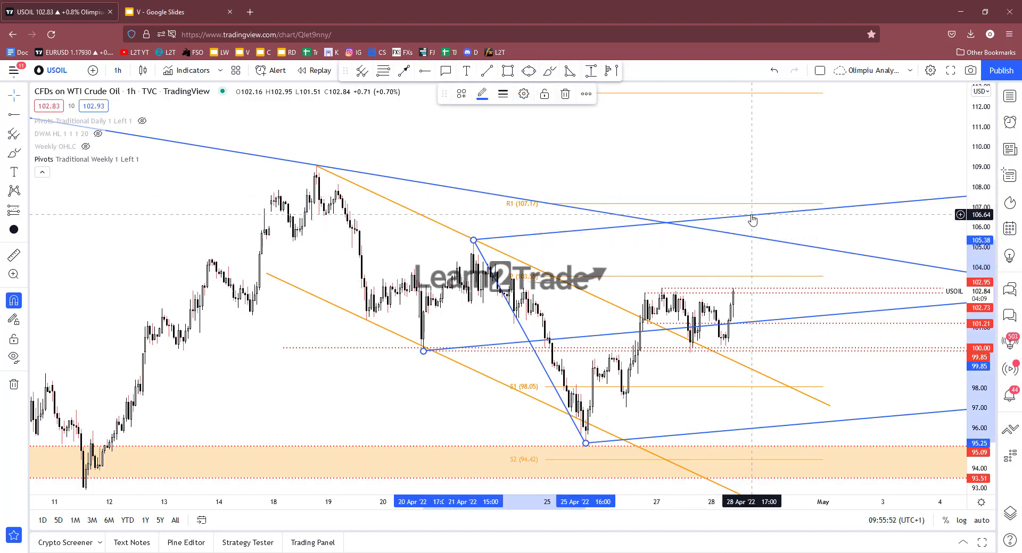
{"action": "left_click", "coordinate": [482, 93]}
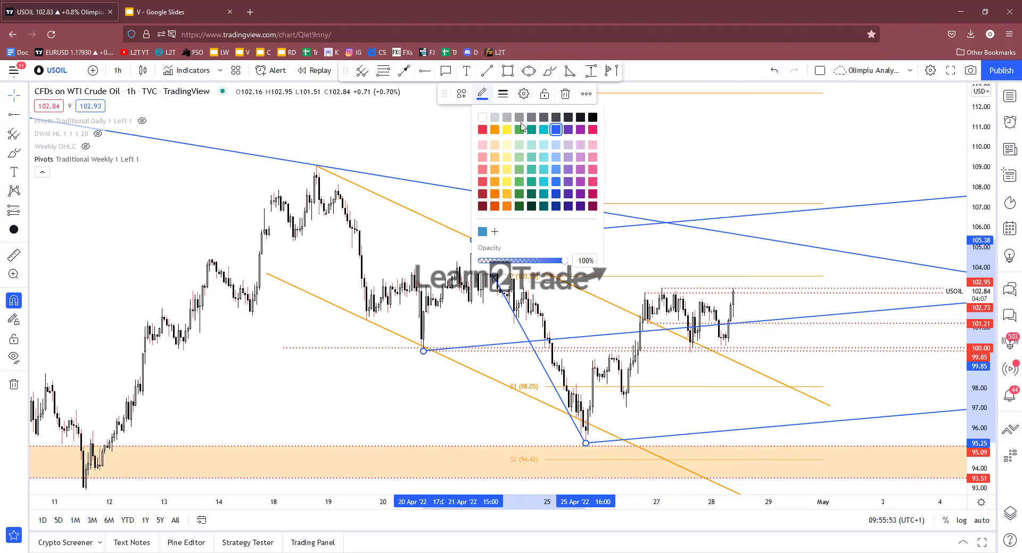
{"action": "left_click", "coordinate": [531, 130]}
{"action": "left_click", "coordinate": [627, 159]}
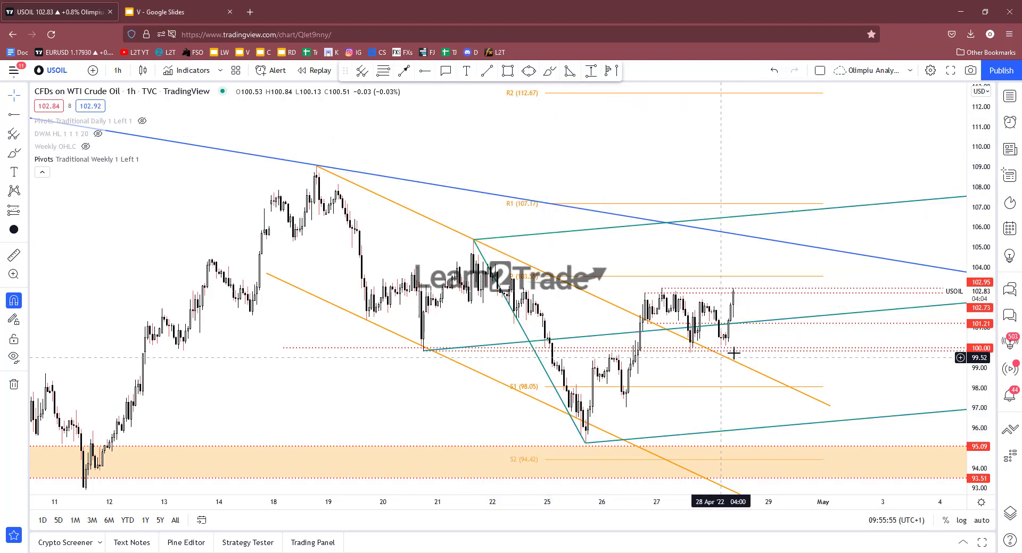
Sketch a freehand price path from the latest candle through 100 to the orange zone near 95, mark the zone's edge, and delete both strokes
{"action": "scroll", "coordinate": [737, 362], "scroll_direction": "down", "scroll_amount": 3}
{"action": "scroll", "coordinate": [737, 362], "scroll_direction": "up", "scroll_amount": 2}
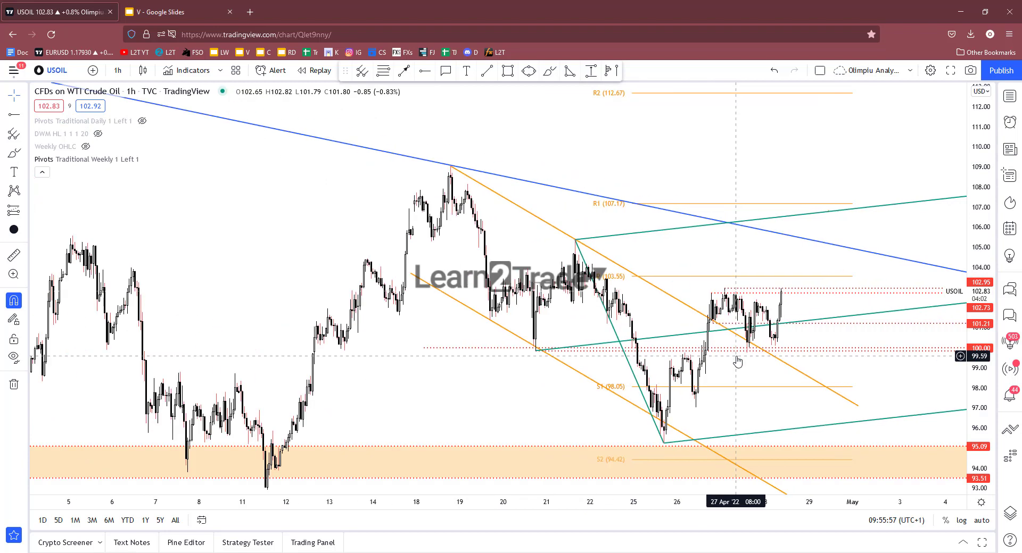
{"action": "scroll", "coordinate": [791, 371], "scroll_direction": "up", "scroll_amount": 1}
{"action": "left_click", "coordinate": [549, 72]}
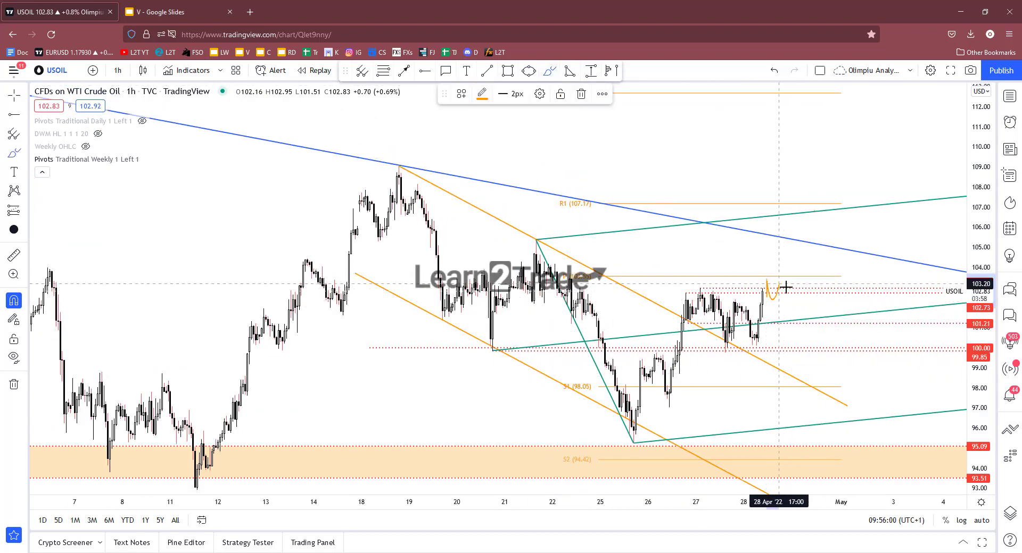
{"action": "mouse_move", "coordinate": [790, 309]}
{"action": "left_mouse_down"}
{"action": "mouse_move", "coordinate": [788, 340]}
{"action": "mouse_move", "coordinate": [821, 360]}
{"action": "left_mouse_up"}
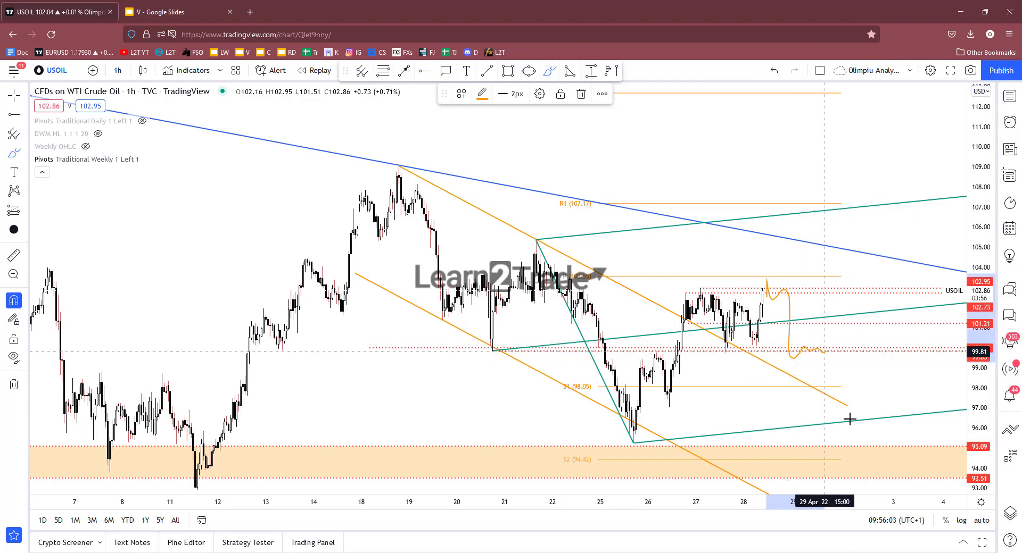
{"action": "mouse_move", "coordinate": [849, 420]}
{"action": "left_mouse_down"}
{"action": "mouse_move", "coordinate": [817, 436]}
{"action": "mouse_move", "coordinate": [870, 448]}
{"action": "left_mouse_up"}
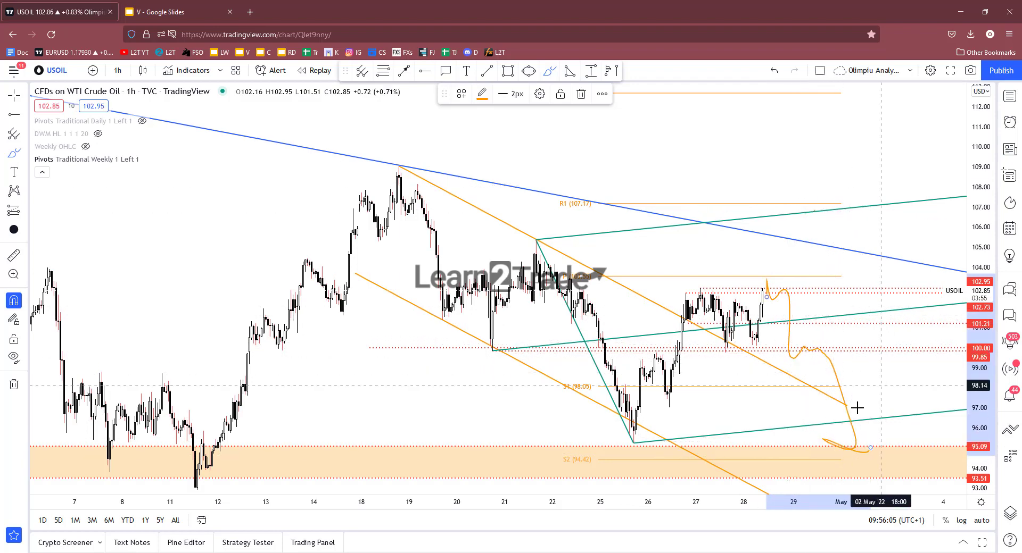
{"action": "left_click_drag", "start_coordinate": [903, 459], "coordinate": [800, 446]}
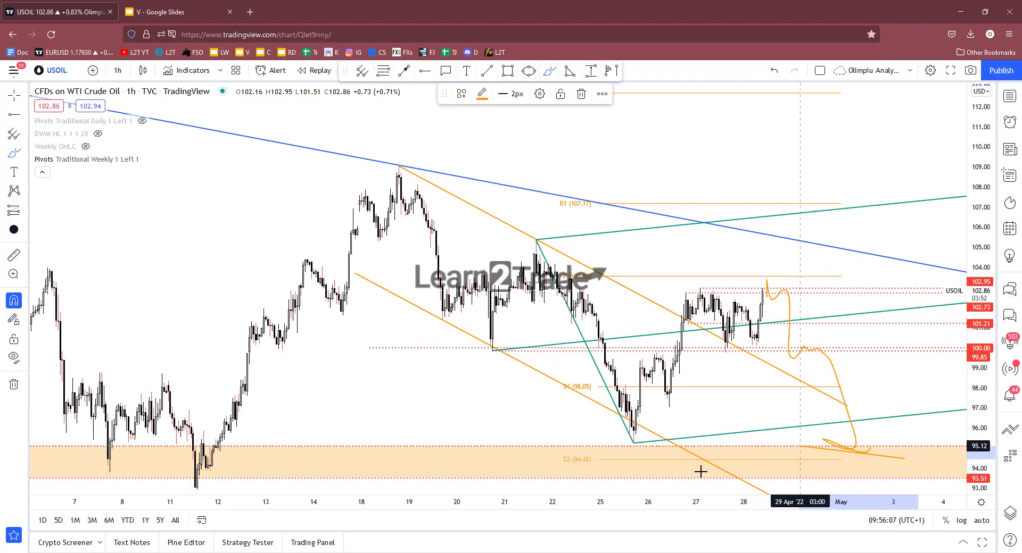
{"action": "key", "text": "Delete"}
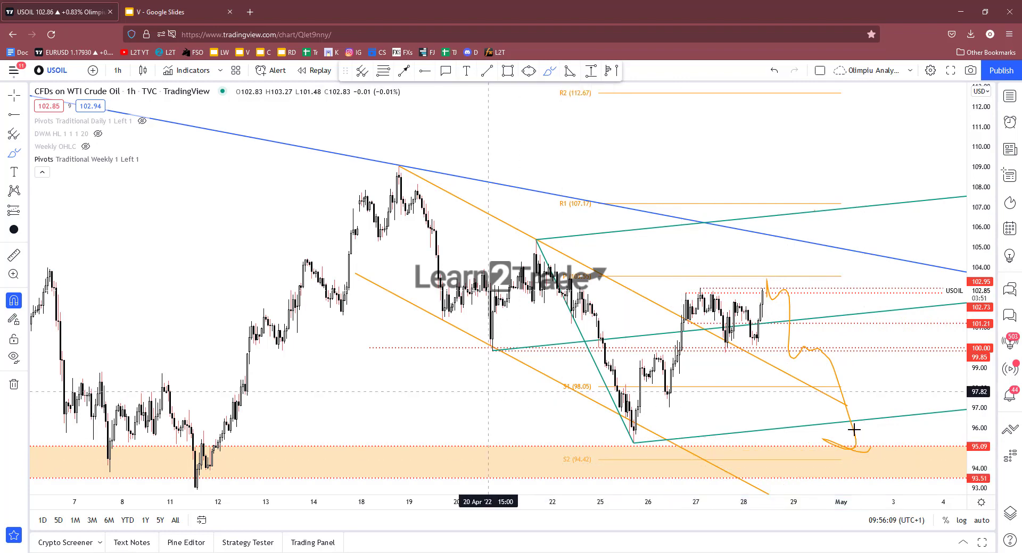
{"action": "key", "text": "Escape"}
{"action": "left_click", "coordinate": [839, 385]}
{"action": "key", "text": "Delete"}
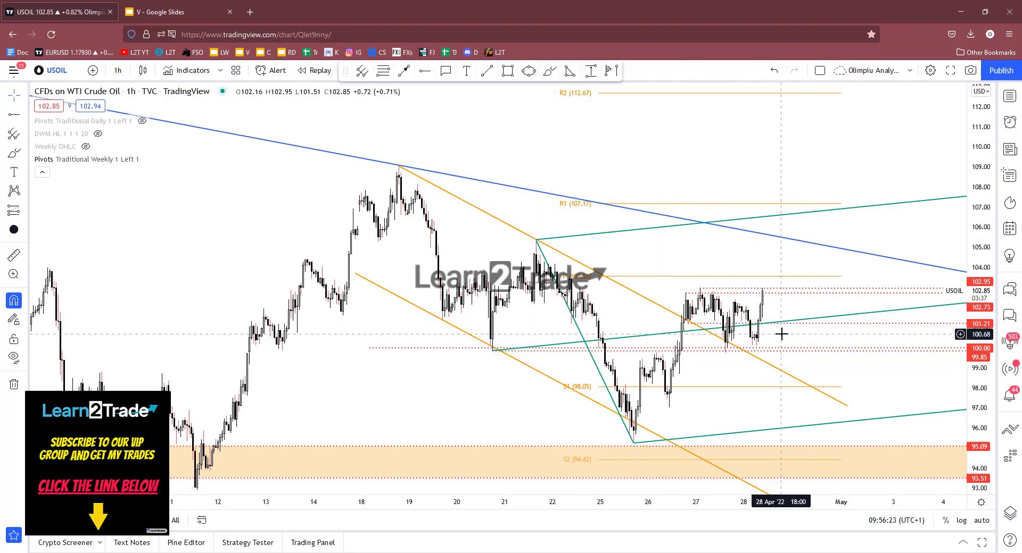
Draw a descending trendline from the 27 April high at 102.95 to about 101.58 on 29 April
{"action": "key", "text": "alt+t"}
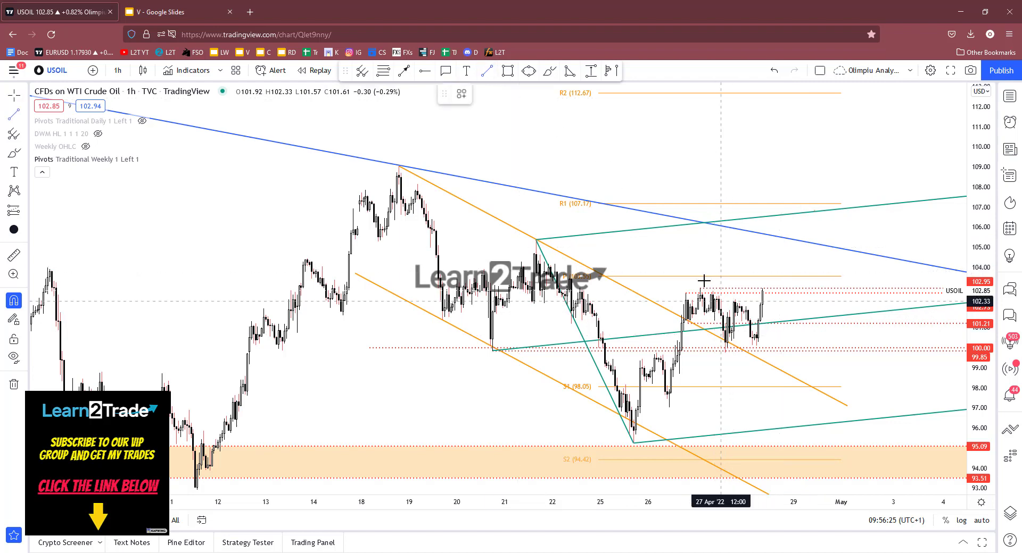
{"action": "left_click", "coordinate": [699, 282]}
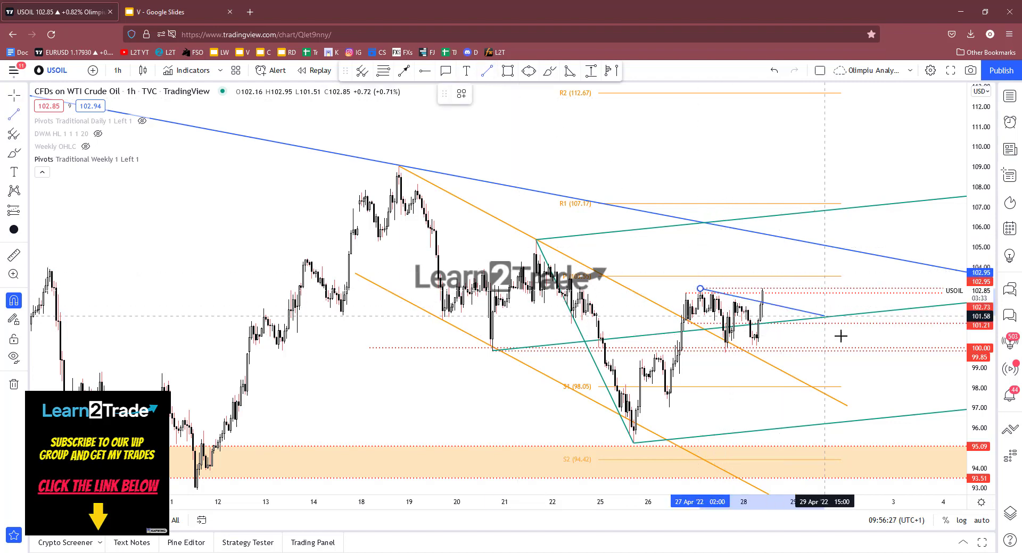
{"action": "left_click", "coordinate": [841, 337]}
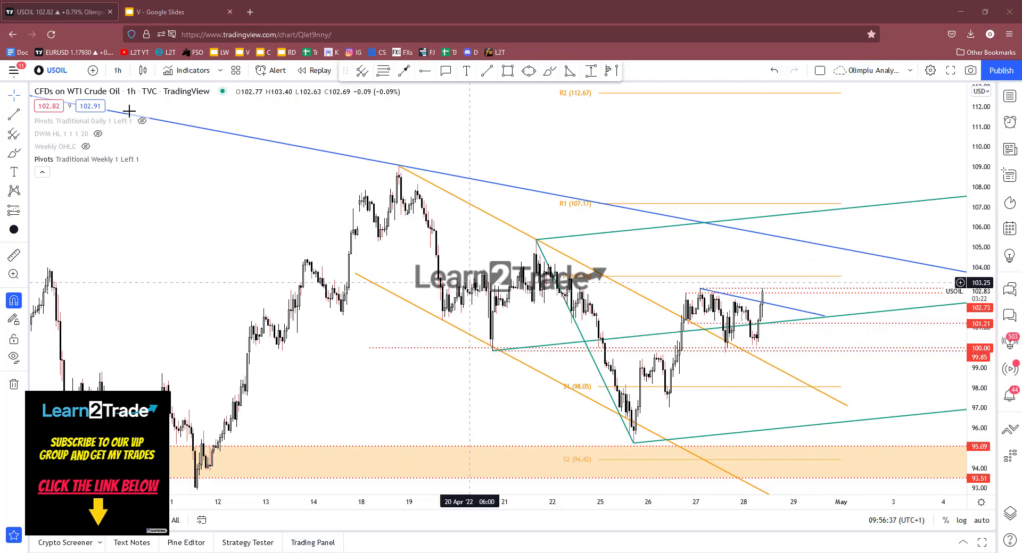
Switch the chart to the 15-minute timeframe
{"action": "left_click", "coordinate": [118, 70]}
{"action": "left_click", "coordinate": [133, 241]}
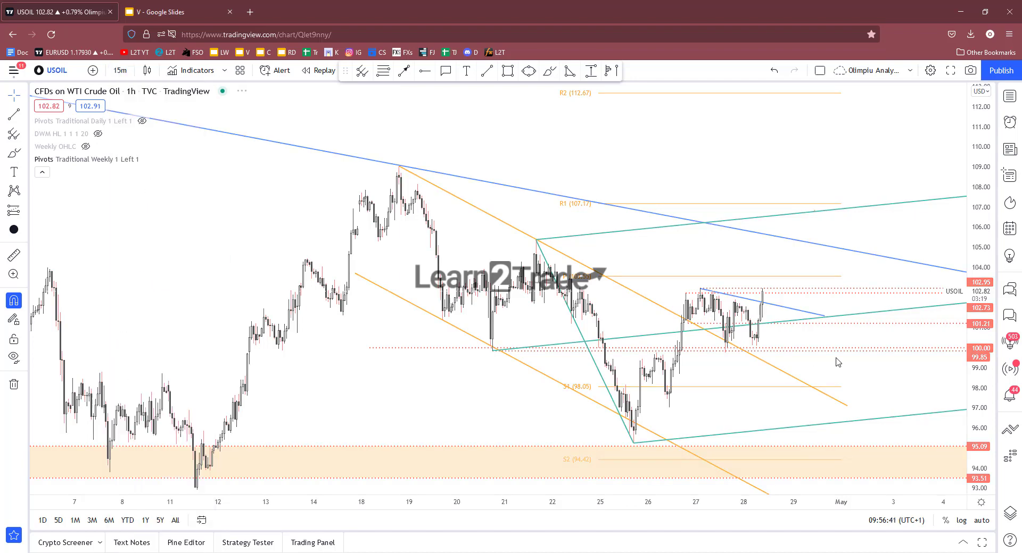
{"action": "left_click_drag", "start_coordinate": [987, 306], "coordinate": [987, 138]}
{"action": "left_click_drag", "start_coordinate": [841, 413], "coordinate": [855, 356]}
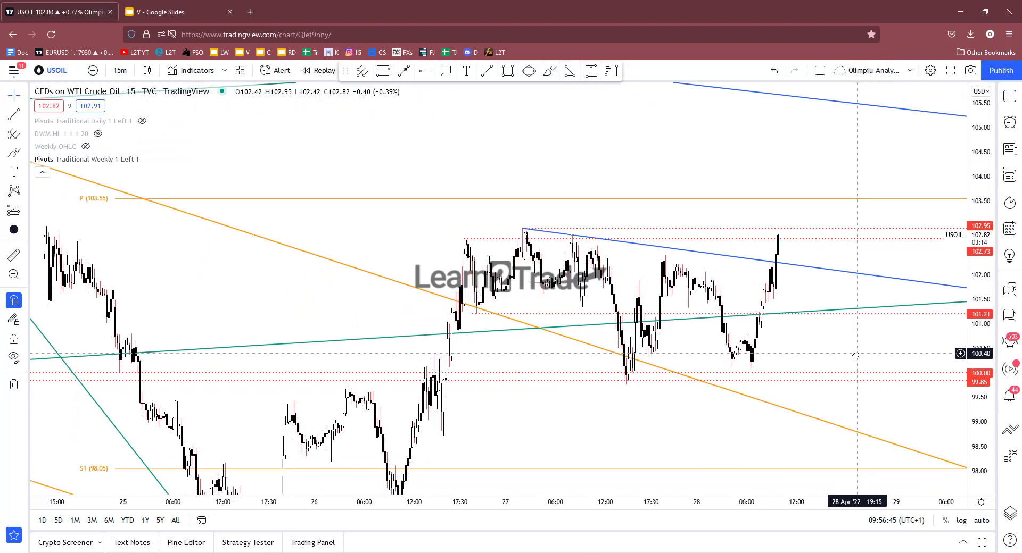
{"action": "scroll", "coordinate": [855, 356], "scroll_direction": "up", "scroll_amount": 2}
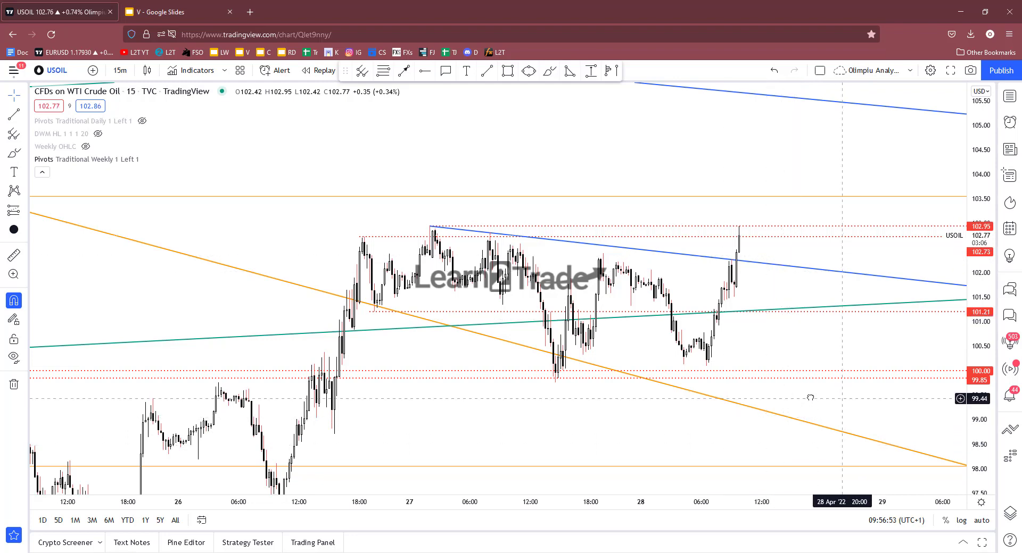
Sketch a freehand path from the latest candle to just above the 102.95 resistance, moving sideways at about 103, and delete it
{"action": "left_click_drag", "start_coordinate": [810, 398], "coordinate": [769, 391]}
{"action": "left_click", "coordinate": [549, 70]}
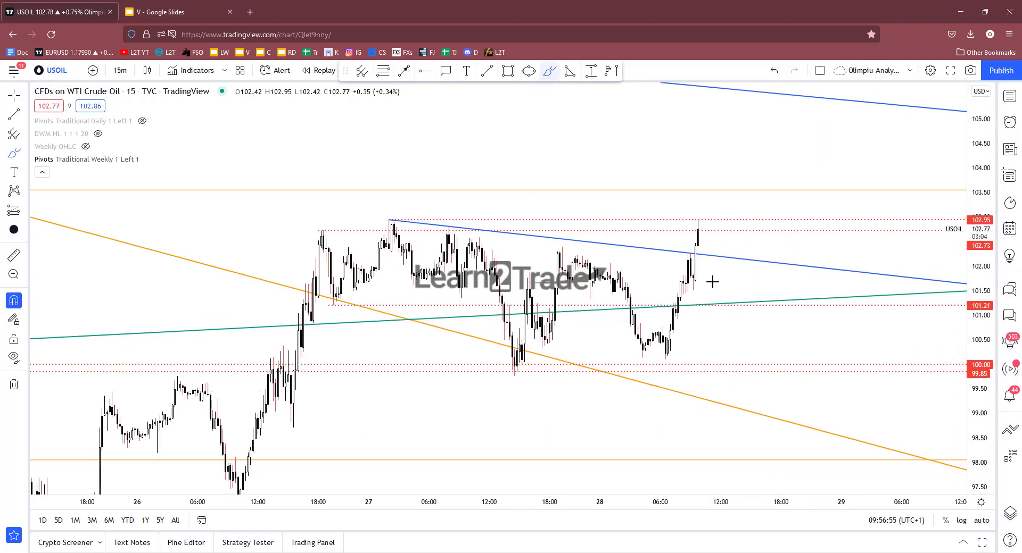
{"action": "mouse_move", "coordinate": [697, 245]}
{"action": "left_mouse_down"}
{"action": "mouse_move", "coordinate": [698, 221]}
{"action": "mouse_move", "coordinate": [714, 212]}
{"action": "mouse_move", "coordinate": [760, 218]}
{"action": "left_mouse_up"}
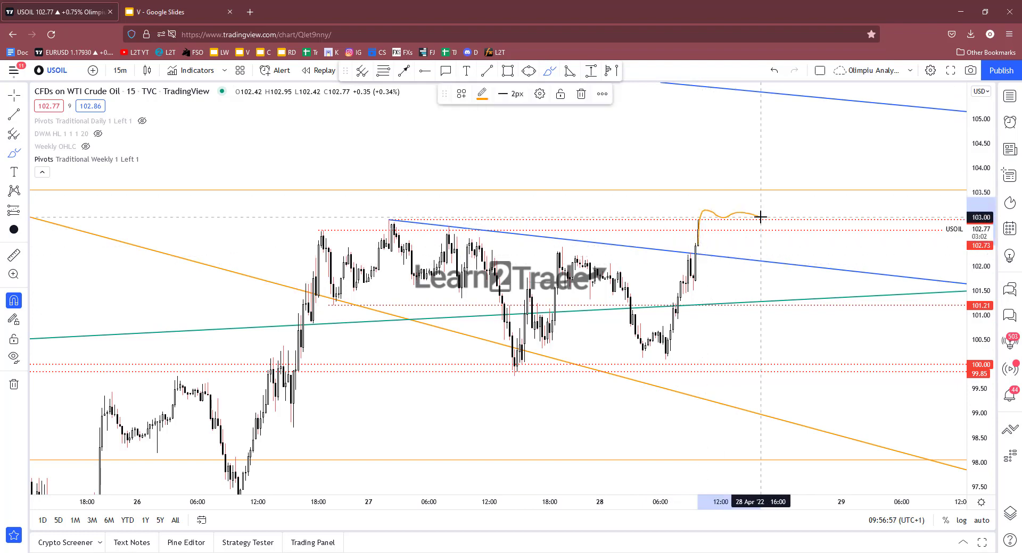
{"action": "key", "text": "Delete"}
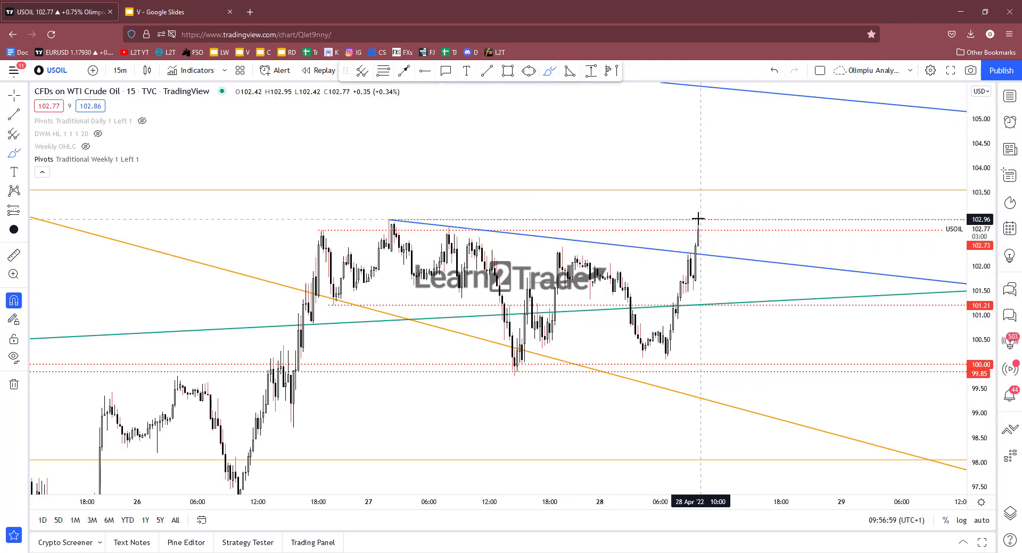
Sketch a freehand pullback from the latest candle to the short blue trendline with a rally to about 104.5, and delete it
{"action": "mouse_move", "coordinate": [702, 227]}
{"action": "left_mouse_down"}
{"action": "mouse_move", "coordinate": [745, 256]}
{"action": "mouse_move", "coordinate": [804, 260]}
{"action": "left_mouse_up"}
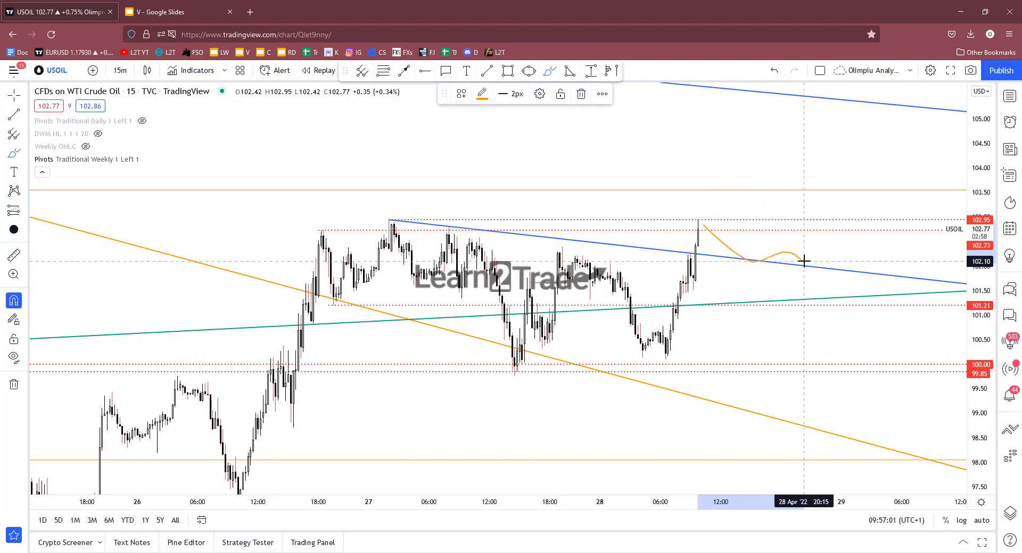
{"action": "mouse_move", "coordinate": [810, 203]}
{"action": "left_mouse_down"}
{"action": "mouse_move", "coordinate": [805, 149]}
{"action": "mouse_move", "coordinate": [835, 154]}
{"action": "left_mouse_up"}
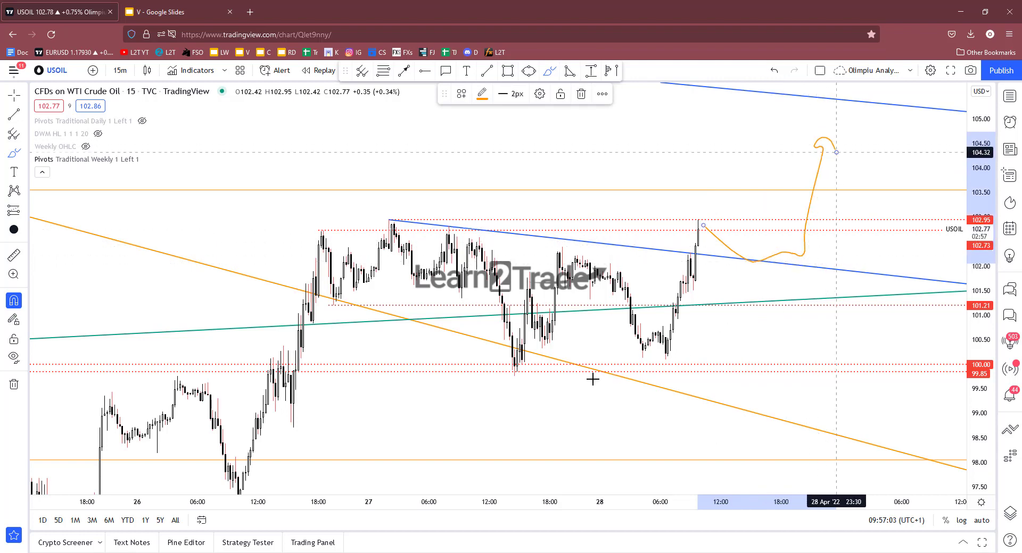
{"action": "key", "text": "Delete"}
Sketch a nearly horizontal freehand line at about 104.5 between 25 and 27 April, above the weekly pivot, and delete it
{"action": "scroll", "coordinate": [456, 372], "scroll_direction": "down", "scroll_amount": 5}
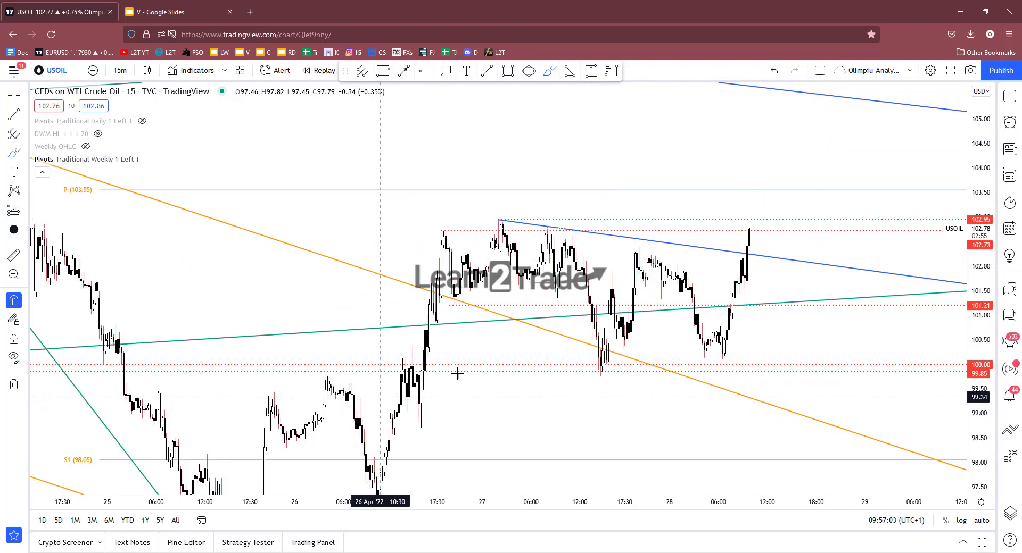
{"action": "scroll", "coordinate": [692, 372], "scroll_direction": "down", "scroll_amount": 3}
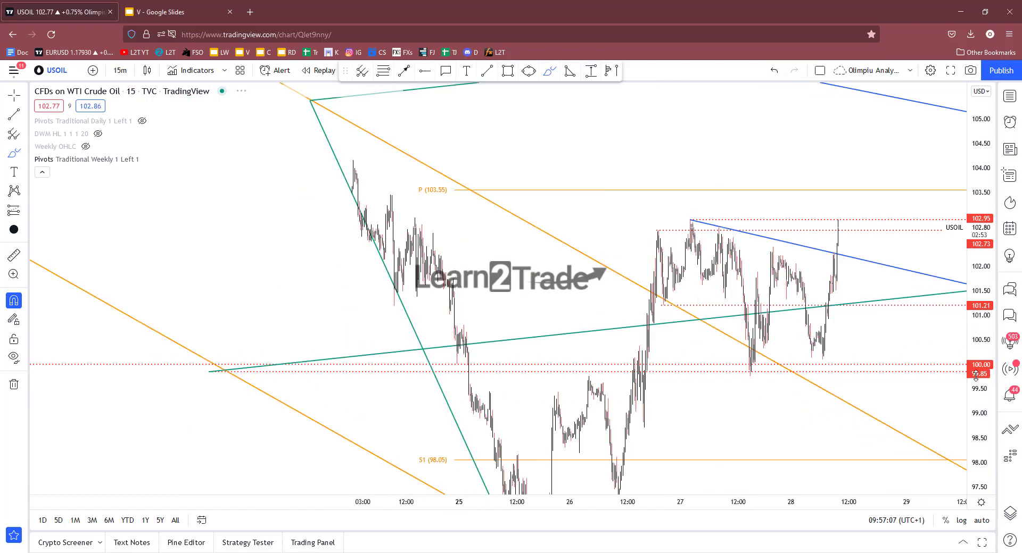
{"action": "left_click_drag", "start_coordinate": [976, 384], "coordinate": [975, 430]}
{"action": "scroll", "coordinate": [820, 368], "scroll_direction": "up", "scroll_amount": 2}
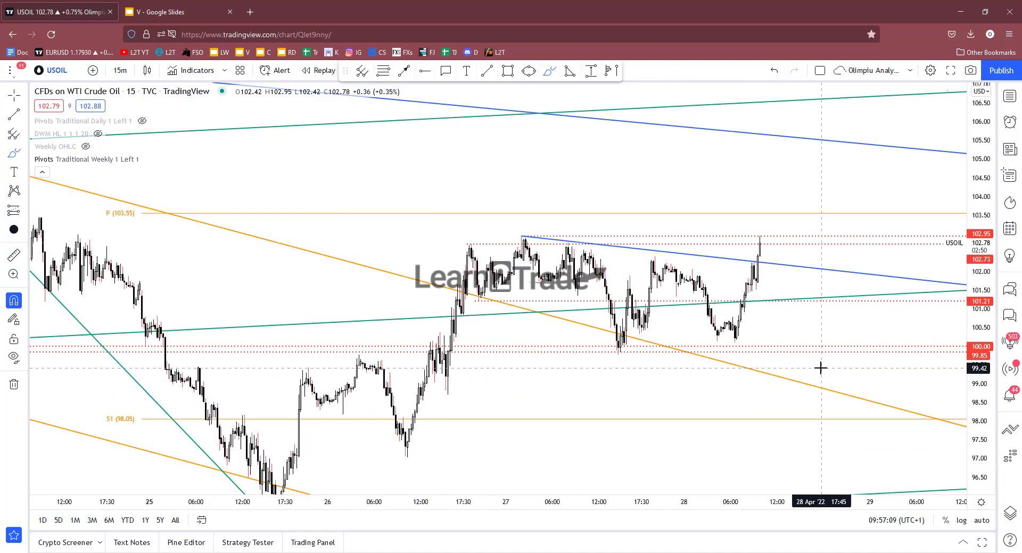
{"action": "scroll", "coordinate": [819, 367], "scroll_direction": "down", "scroll_amount": 1}
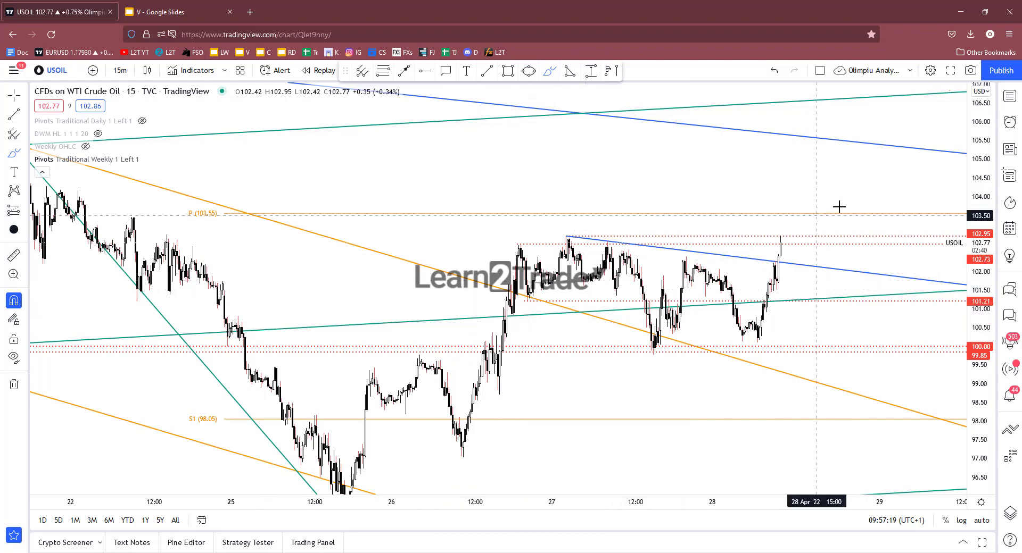
{"action": "scroll", "coordinate": [875, 199], "scroll_direction": "down", "scroll_amount": 2}
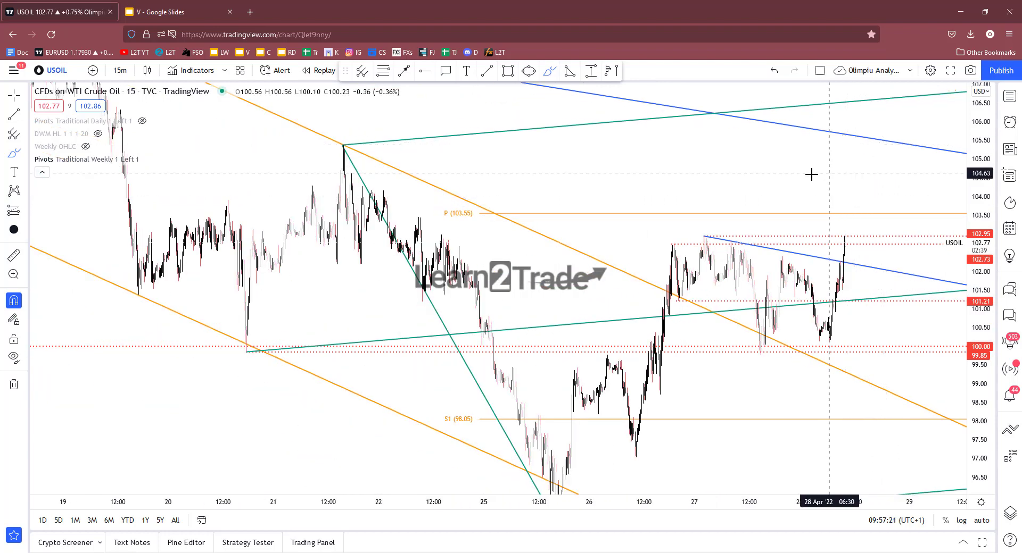
{"action": "left_click_drag", "start_coordinate": [769, 173], "coordinate": [522, 184]}
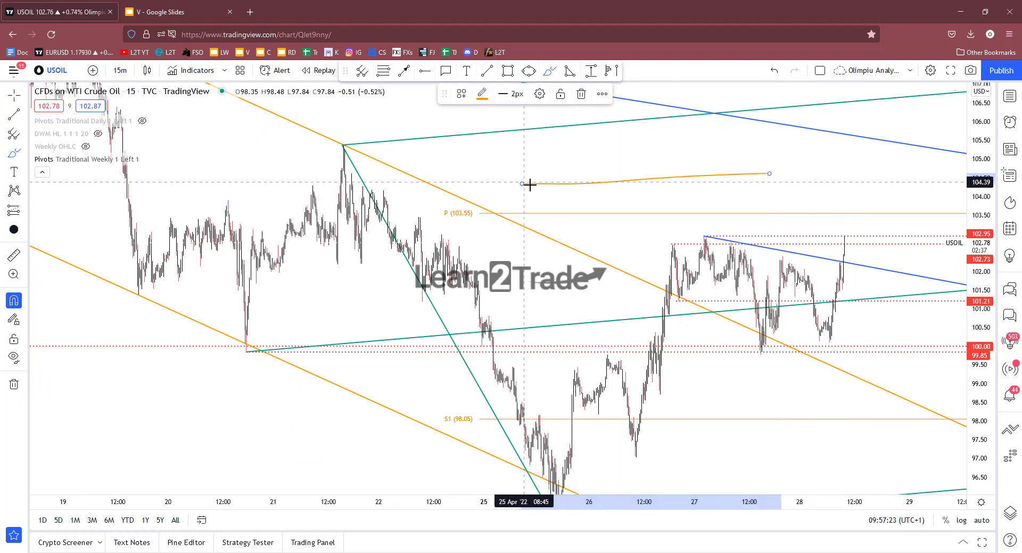
{"action": "key", "text": "Delete"}
Switch to the Google Slides presentation open in the browser
{"action": "left_click_drag", "start_coordinate": [607, 191], "coordinate": [527, 193]}
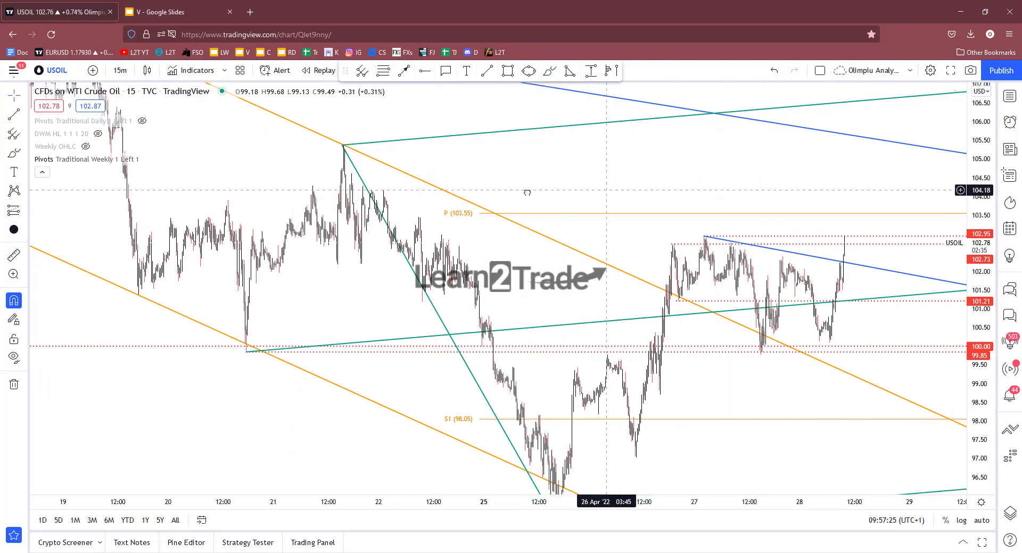
{"action": "left_click_drag", "start_coordinate": [983, 211], "coordinate": [972, 282]}
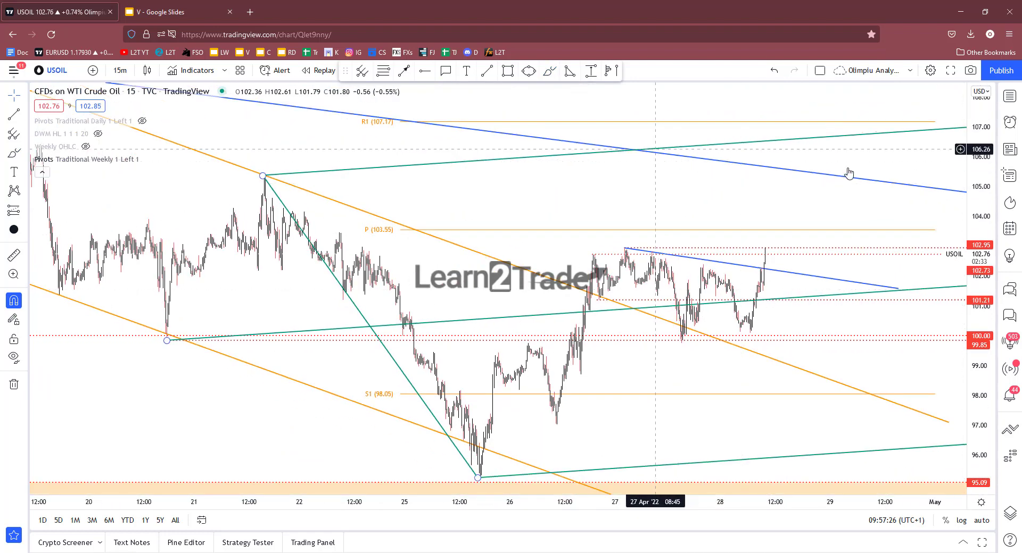
{"action": "key", "text": "ctrl+Tab"}
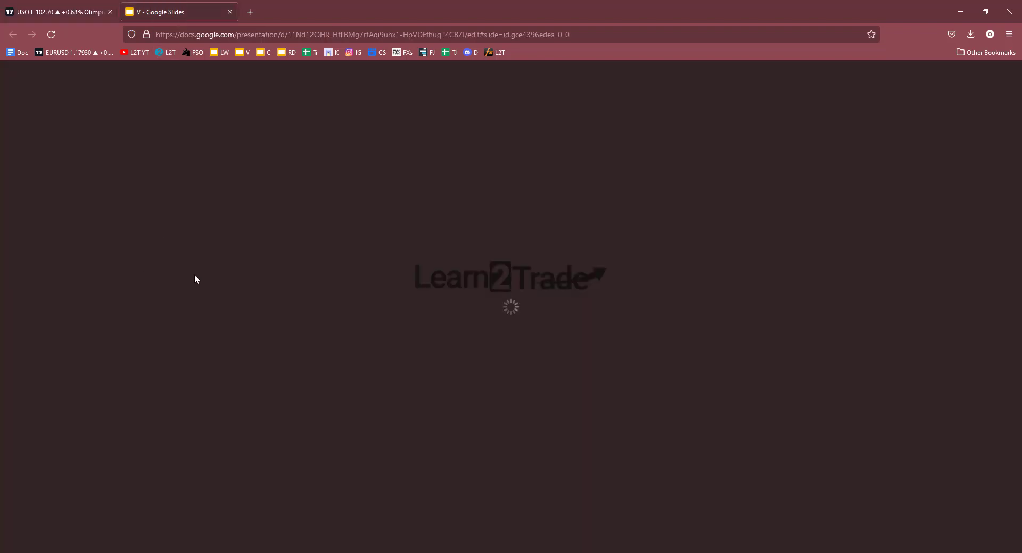